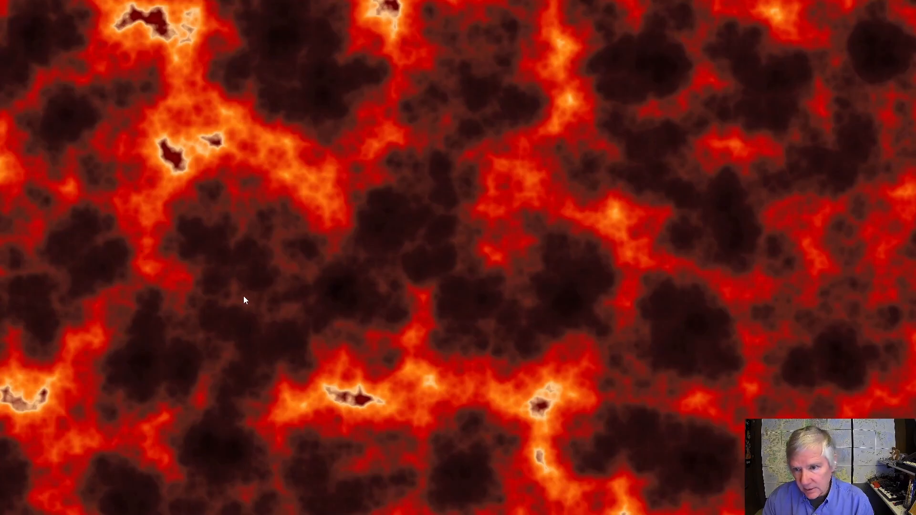
# Step: Open Affinity Photo and create a new 1024 × 1024 px document based on the XGA web preset
pyautogui.click(533, 504)
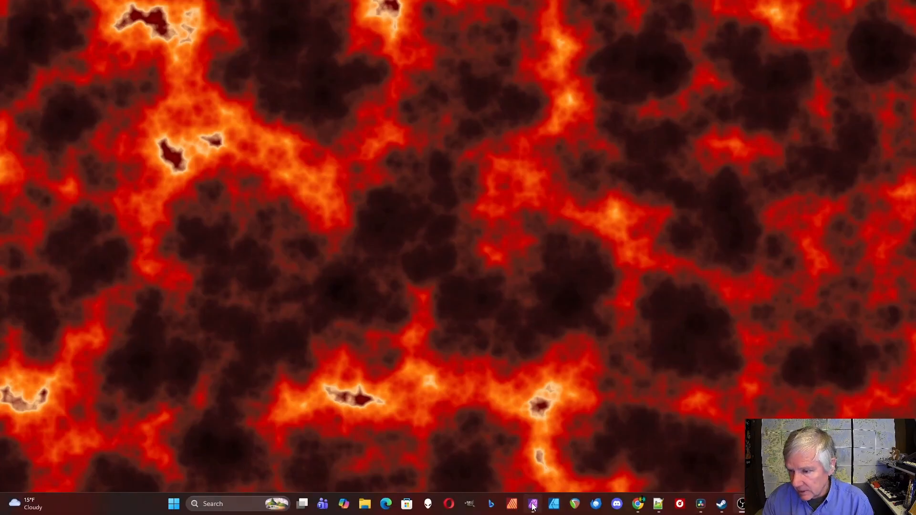
pyautogui.click(31, 8)
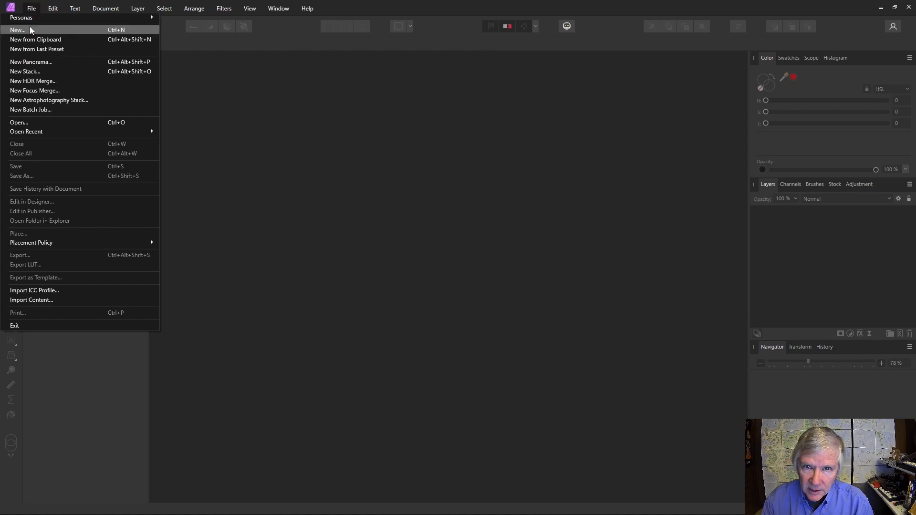
pyautogui.click(30, 27)
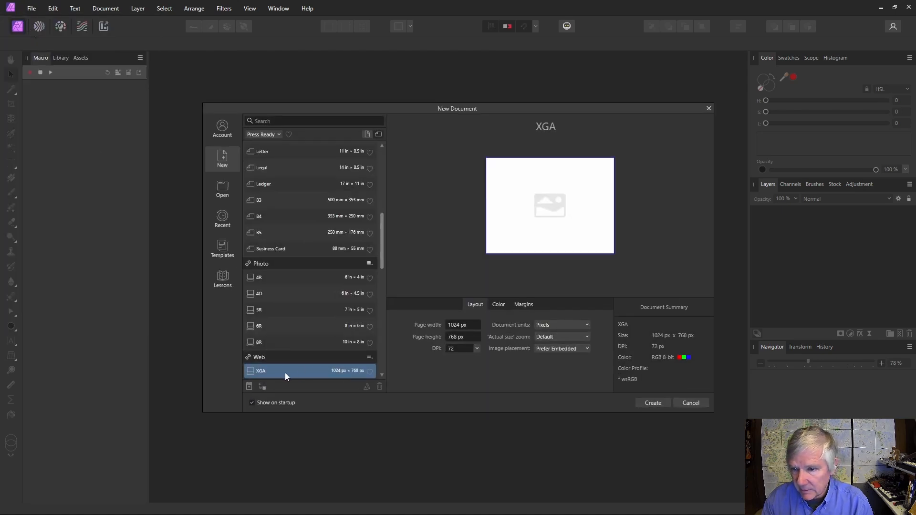
pyautogui.click(455, 338)
pyautogui.write('1024')
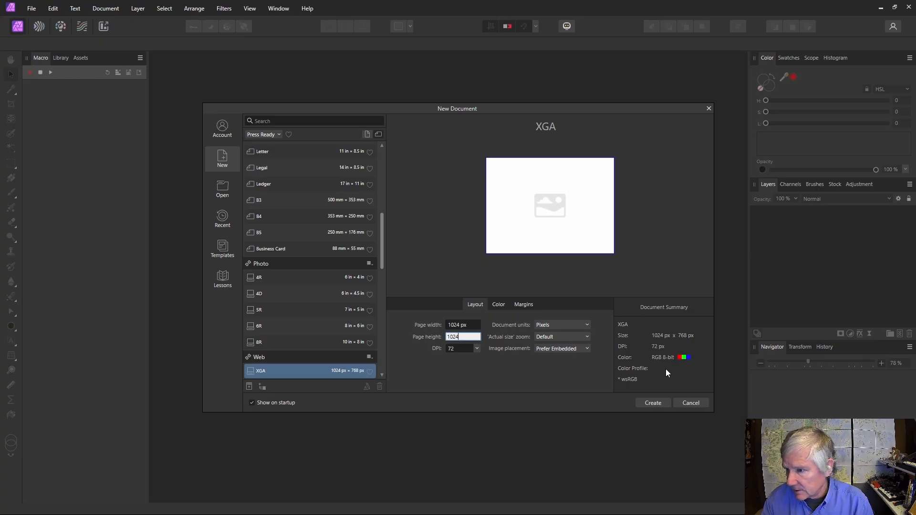
pyautogui.click(654, 403)
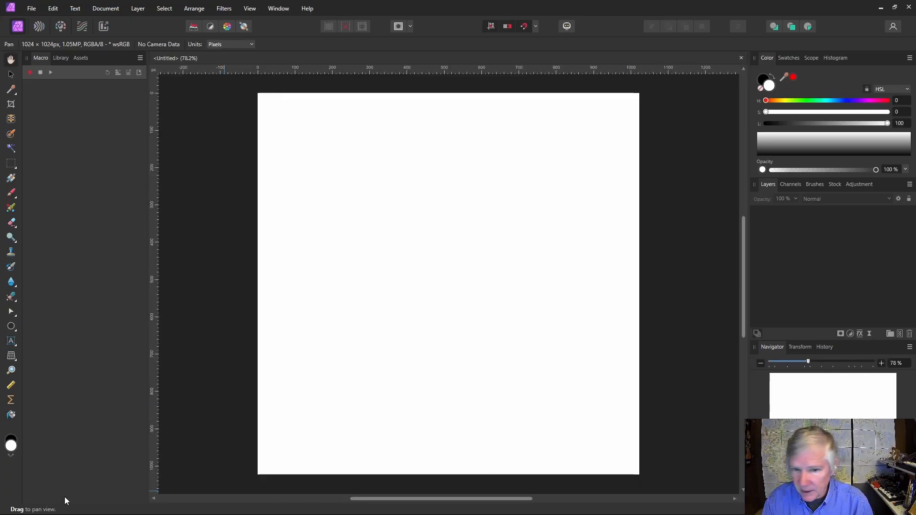
# Step: Flood-fill the blank canvas with black on a new pixel layer, and activate the Move tool
pyautogui.click(13, 441)
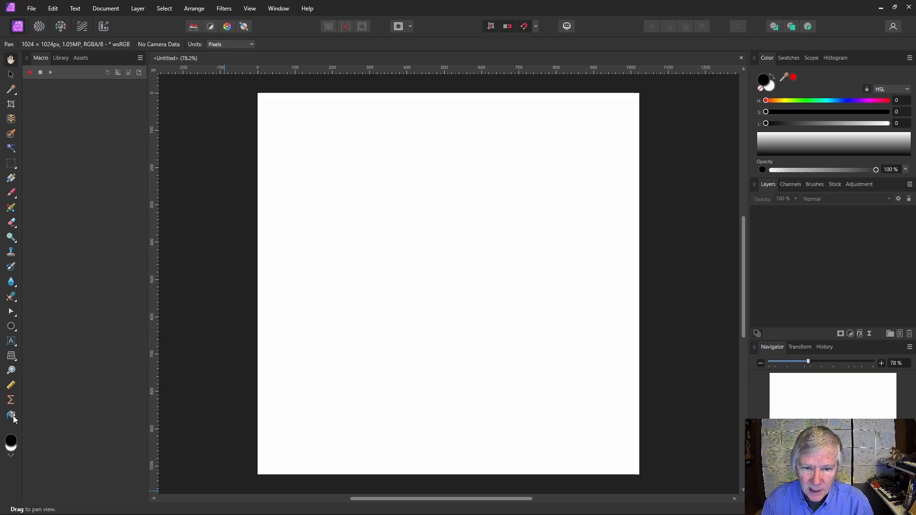
pyautogui.click(11, 415)
pyautogui.click(389, 360)
pyautogui.click(11, 75)
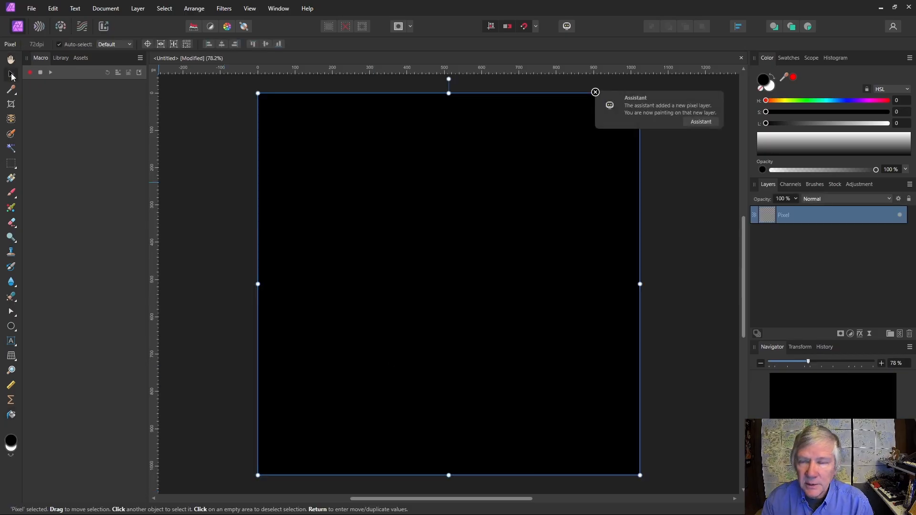
# Step: Add a live Procedural Texture filter to the black pixel layer, with one equation applied to the R, G and B channels
pyautogui.click(870, 335)
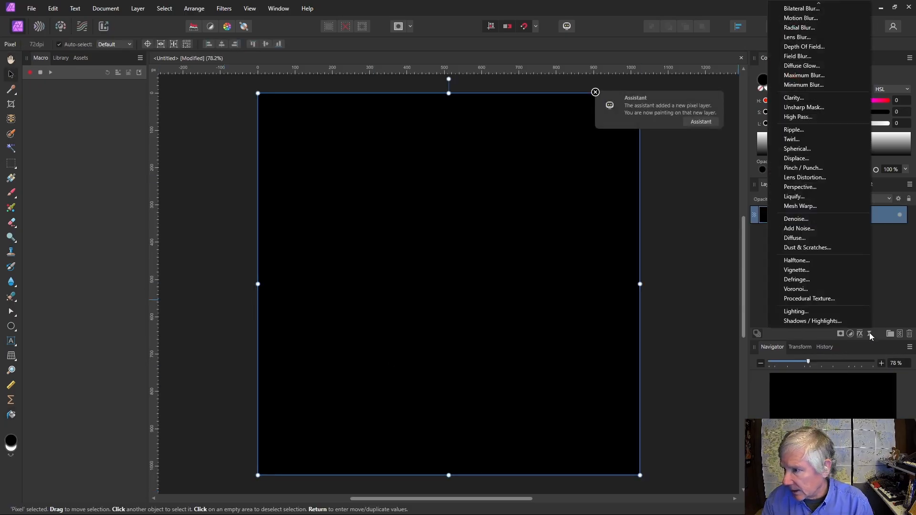
pyautogui.click(819, 300)
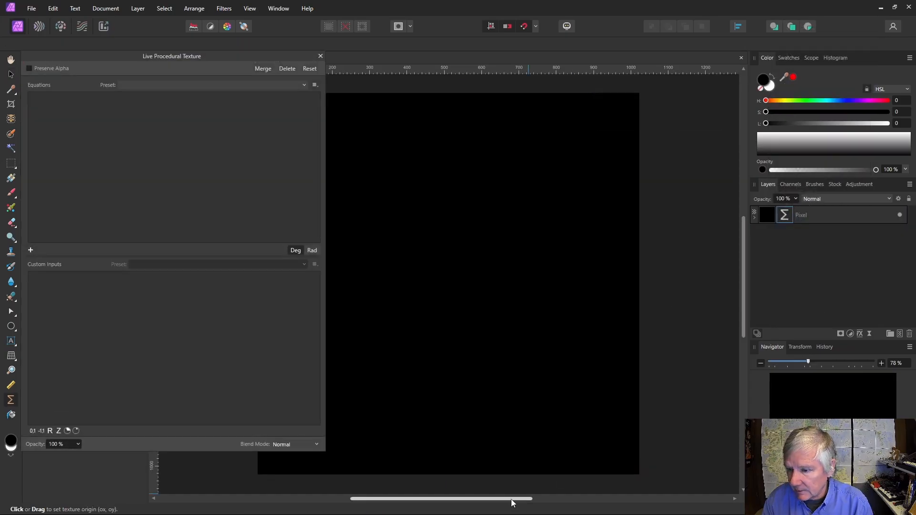
pyautogui.moveTo(512, 500); pyautogui.dragTo(468, 499)
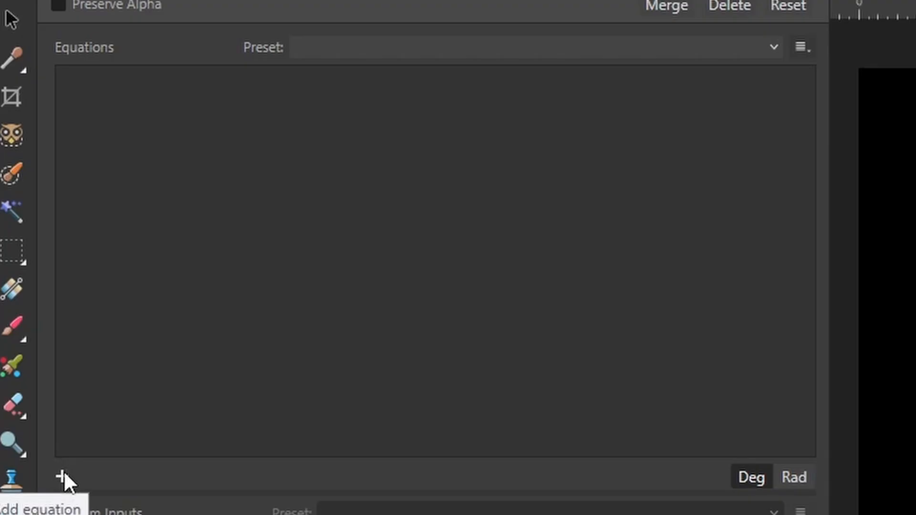
pyautogui.click(63, 473)
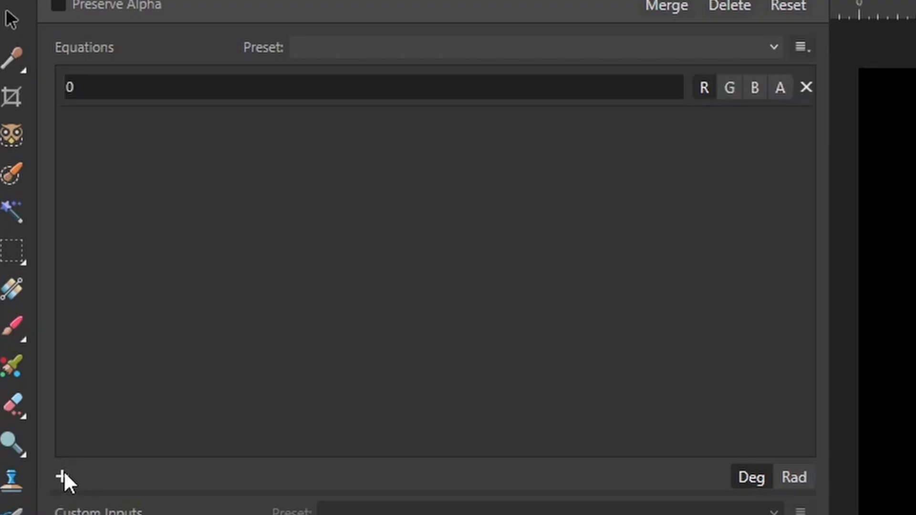
pyautogui.click(735, 90)
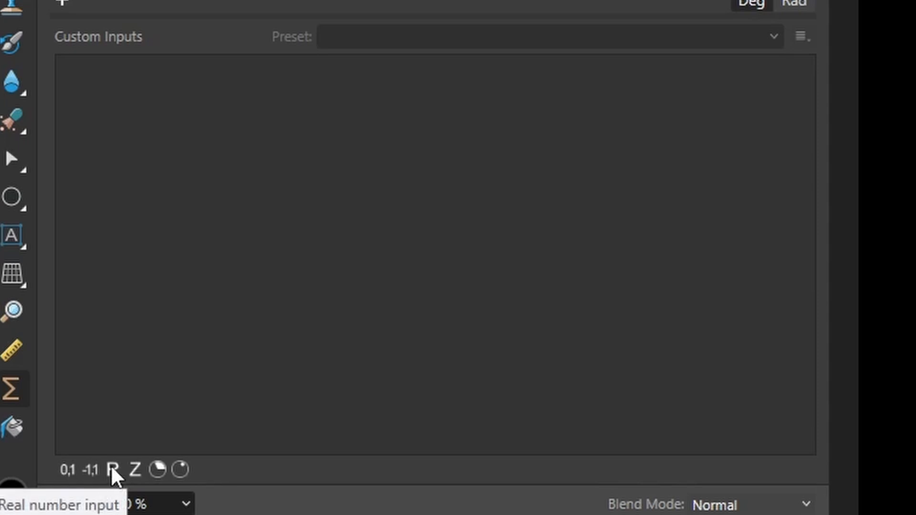
# Step: Add a real number custom input a, describe it as Scale and set its value to 4
pyautogui.click(112, 473)
pyautogui.click(176, 75)
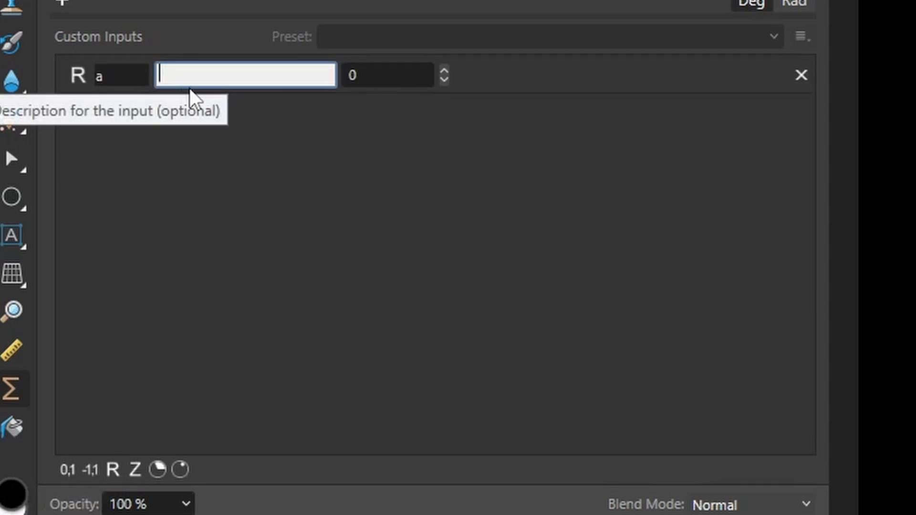
pyautogui.write('Scale')
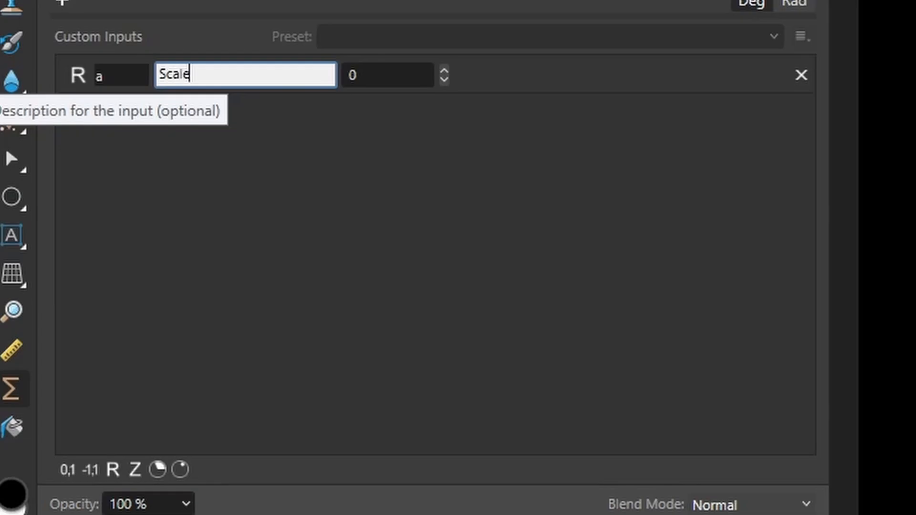
pyautogui.click(392, 74)
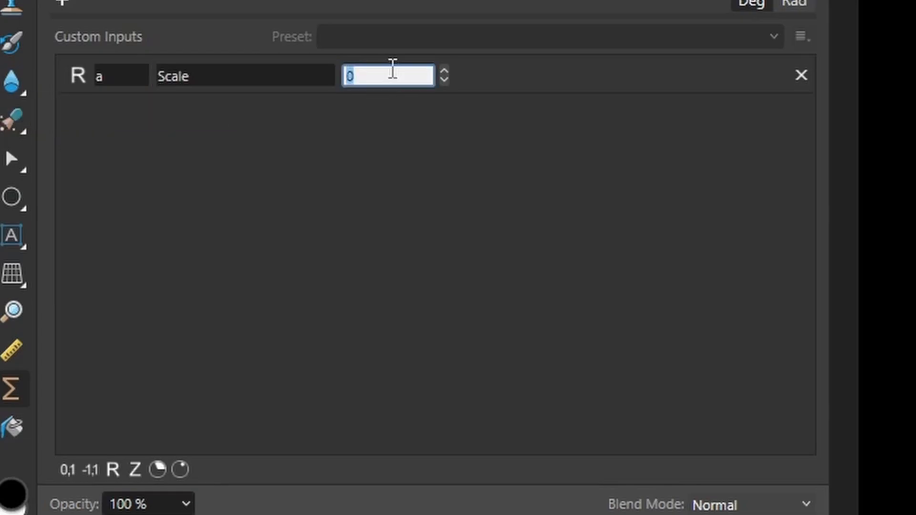
pyautogui.write('4')
pyautogui.press('Return')
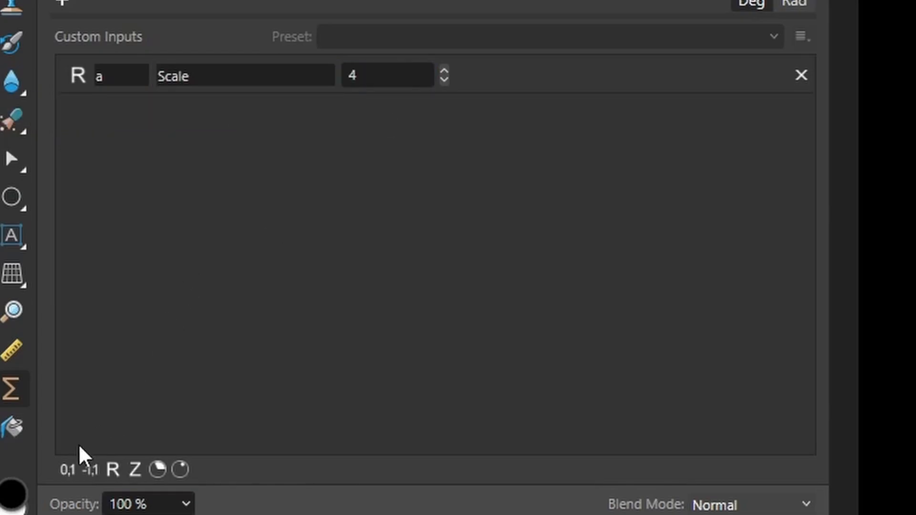
# Step: Add a 0 to 1 custom input named s, describe it as Smooth and set it to just under halfway
pyautogui.click(67, 470)
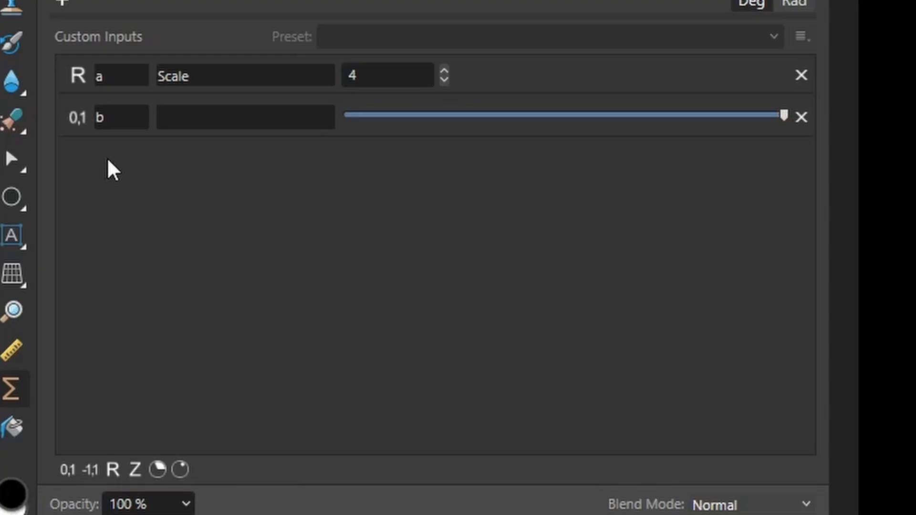
pyautogui.click(105, 115)
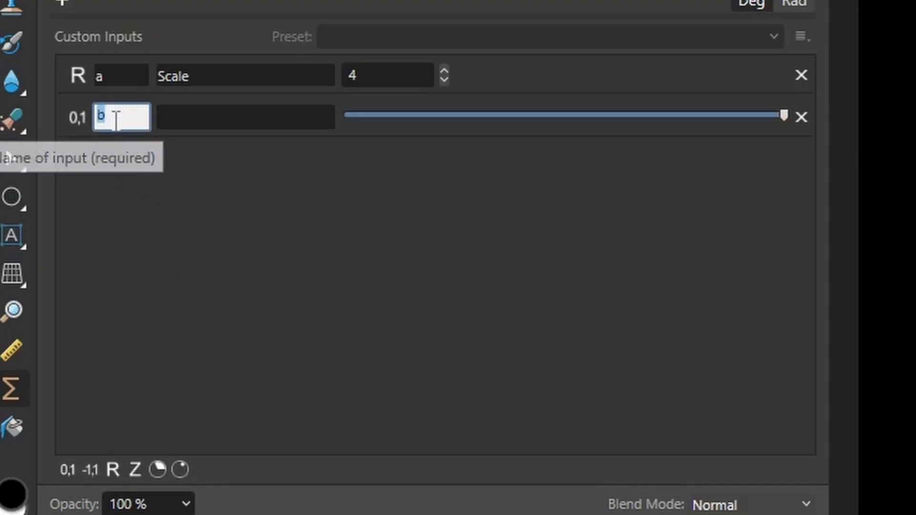
pyautogui.write('ss')
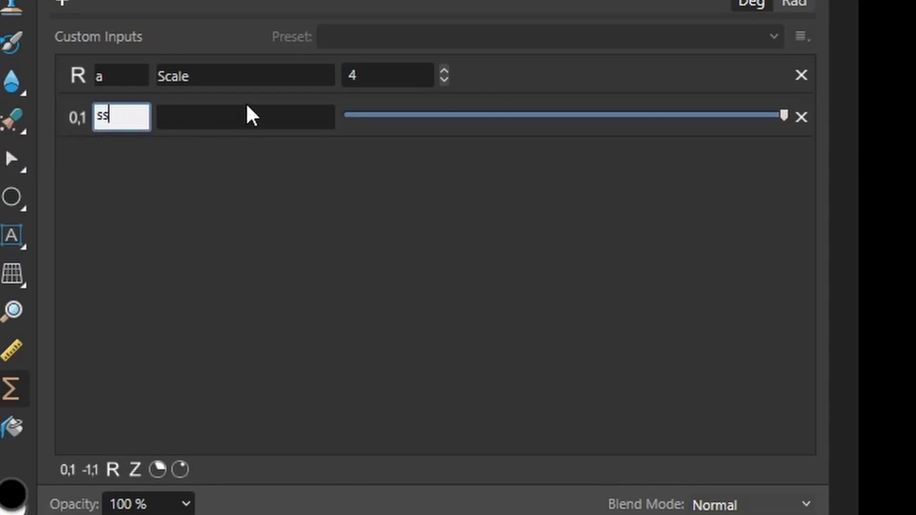
pyautogui.press('BackSpace')
pyautogui.click(208, 123)
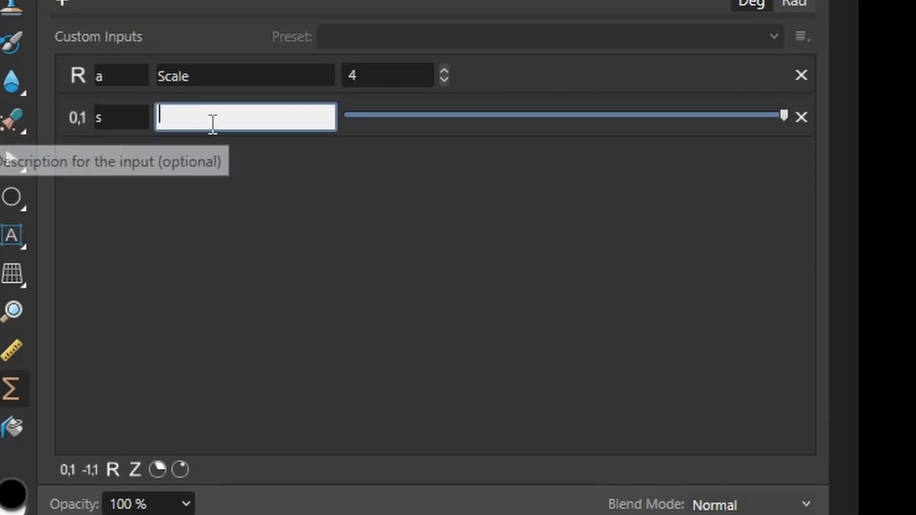
pyautogui.write('Sca')
pyautogui.press('BackSpace')
pyautogui.press('BackSpace')
pyautogui.press('BackSpace')
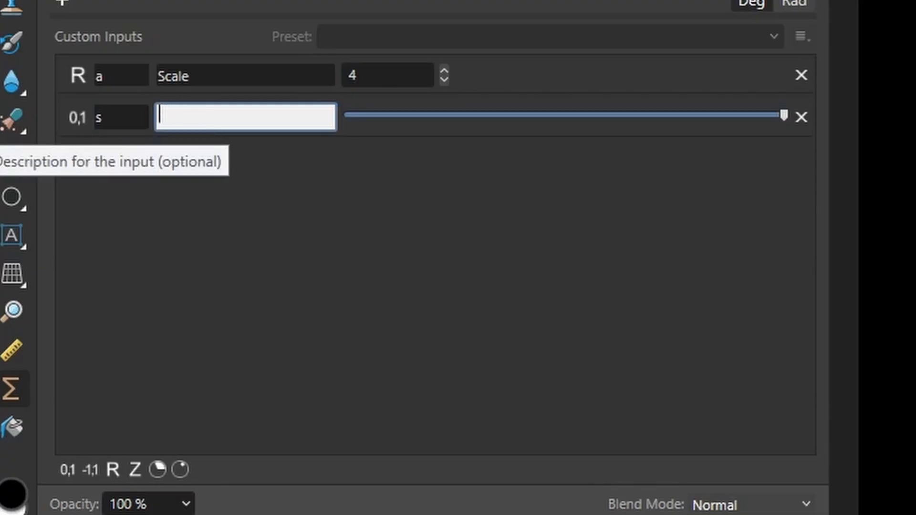
pyautogui.write('Smooth')
pyautogui.click(282, 212)
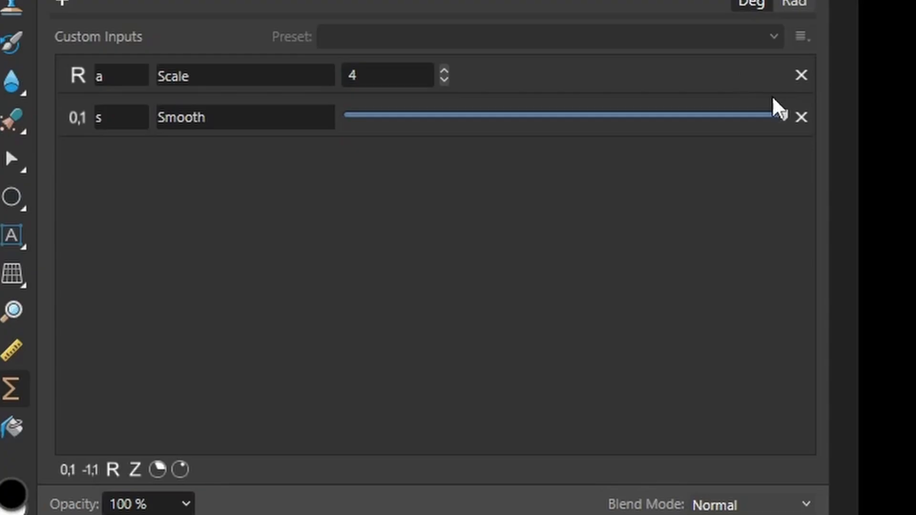
pyautogui.moveTo(784, 115); pyautogui.dragTo(551, 117)
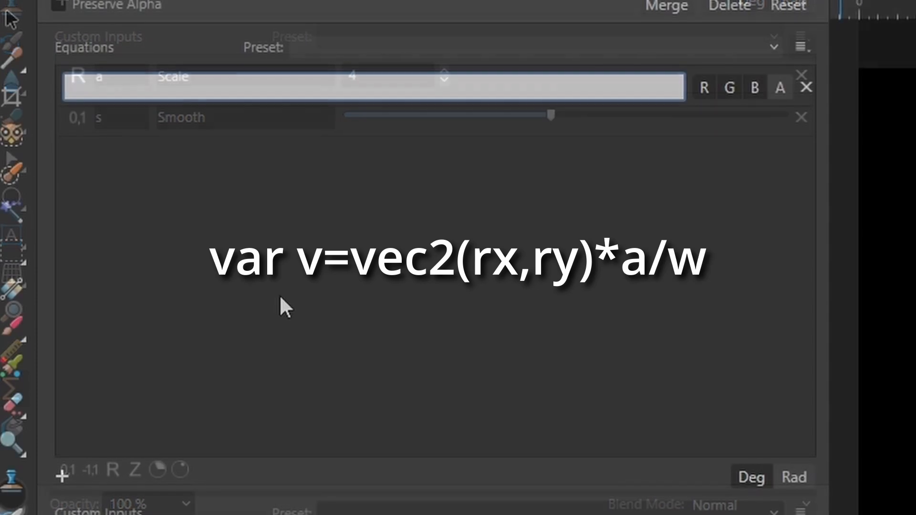
# Step: Enter var v=vec2(rx,ry)*a/w as the texture equation
pyautogui.write('var')
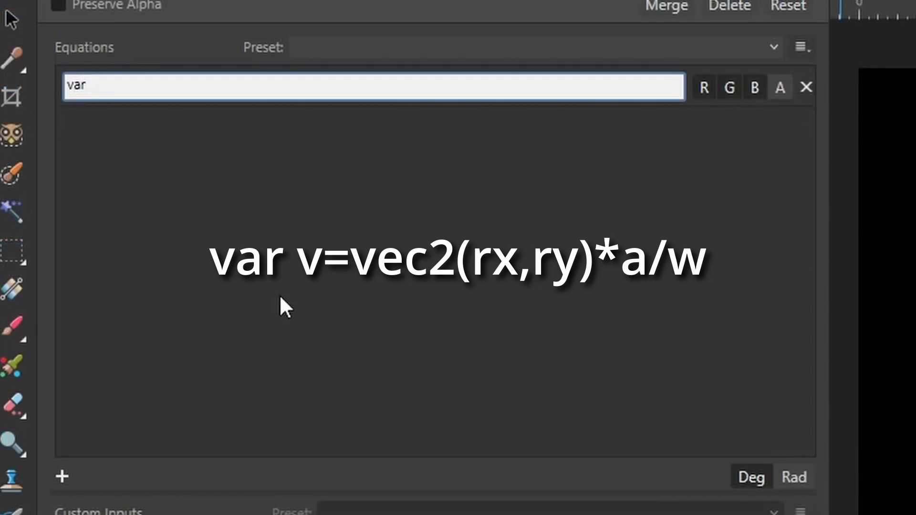
pyautogui.write(' v=vec2(rx,ry')
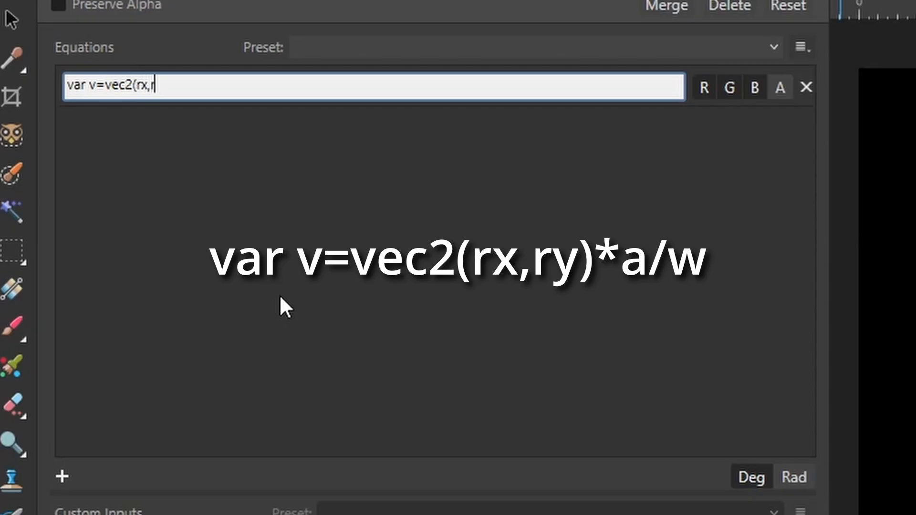
pyautogui.write(')*a/w')
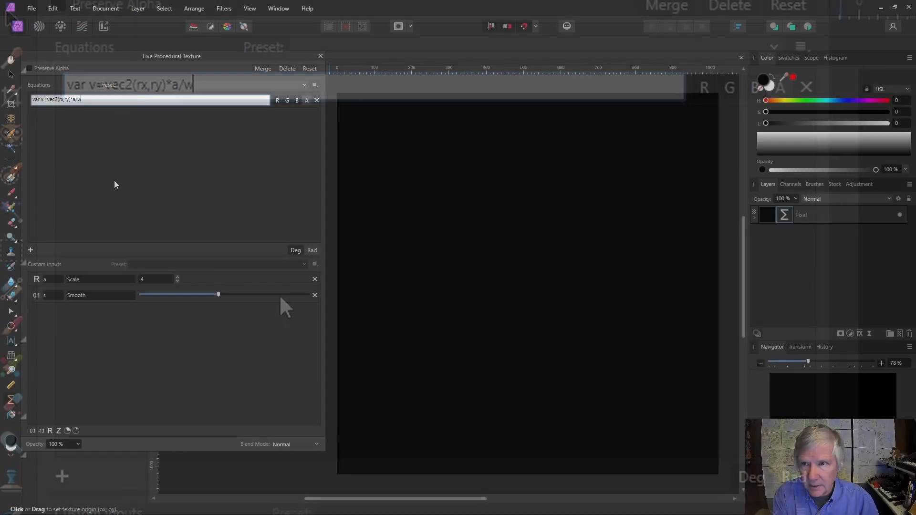
pyautogui.press('Return')
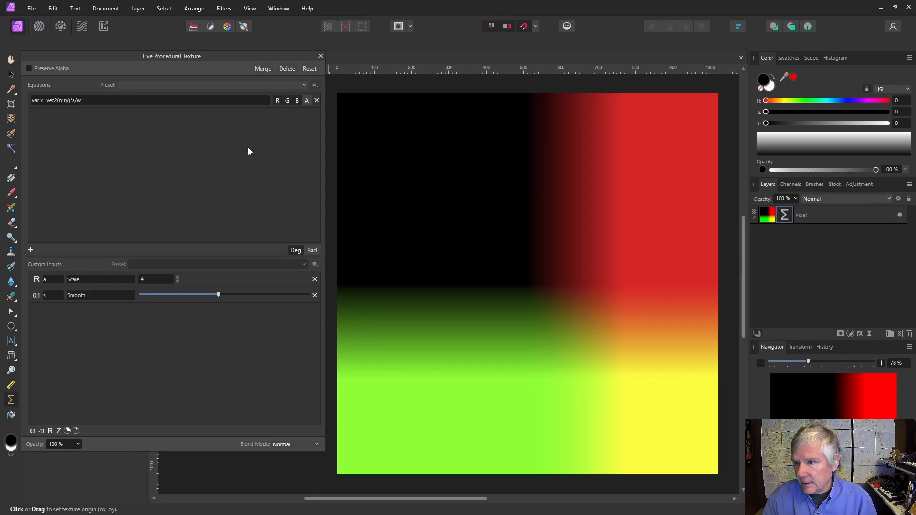
# Step: Extend the equation after a/w with ; cellnoise(v.x,v.y,1)
pyautogui.click(90, 101)
pyautogui.write('; ')
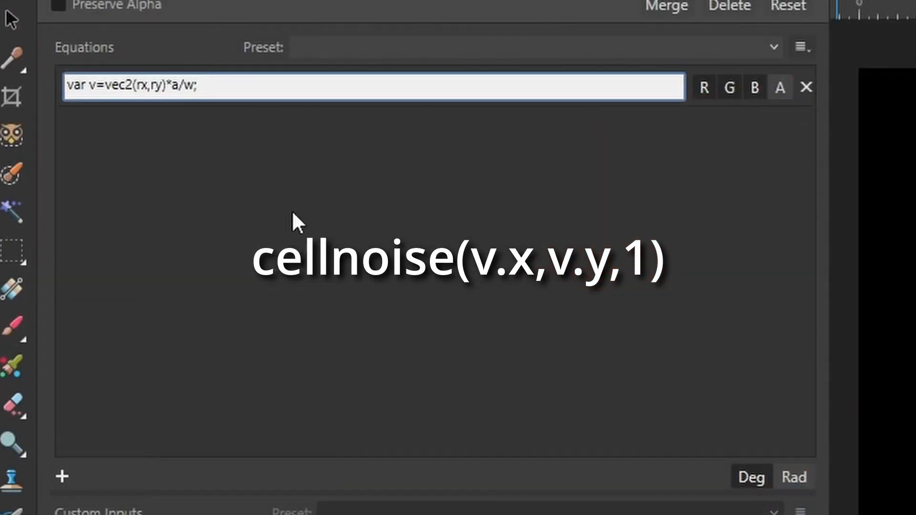
pyautogui.write('cellnoise(v.')
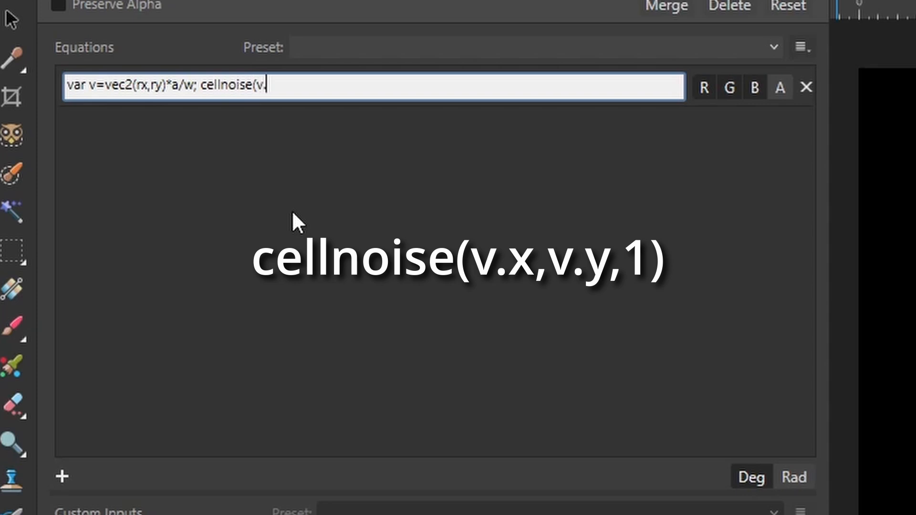
pyautogui.write('x,v.y,1)')
pyautogui.press('Return')
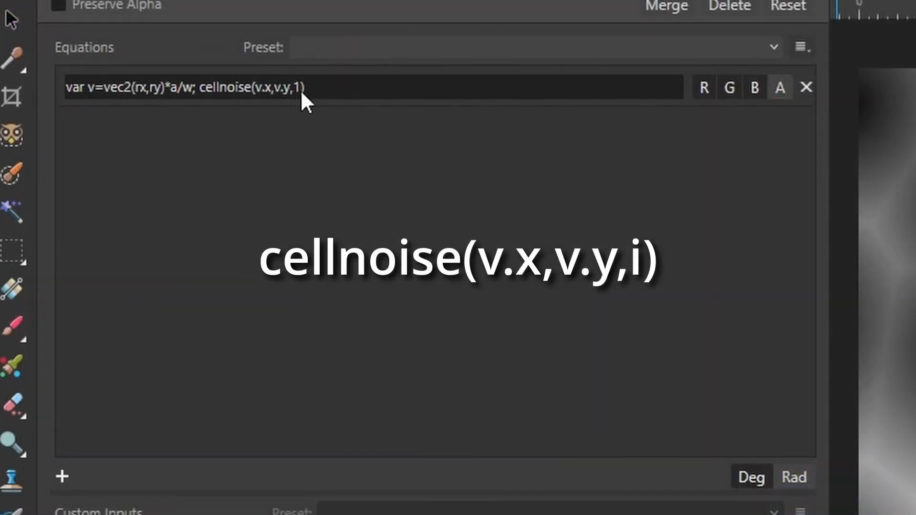
# Step: Replace the third cellnoise argument in the equation with the variable i
pyautogui.click(300, 90)
pyautogui.click(304, 92)
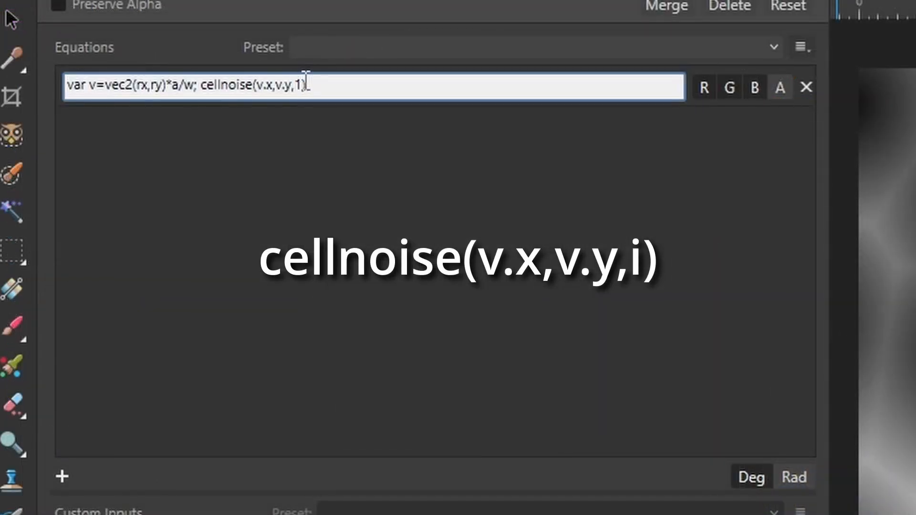
pyautogui.press('Left')
pyautogui.press('BackSpace')
pyautogui.write('i')
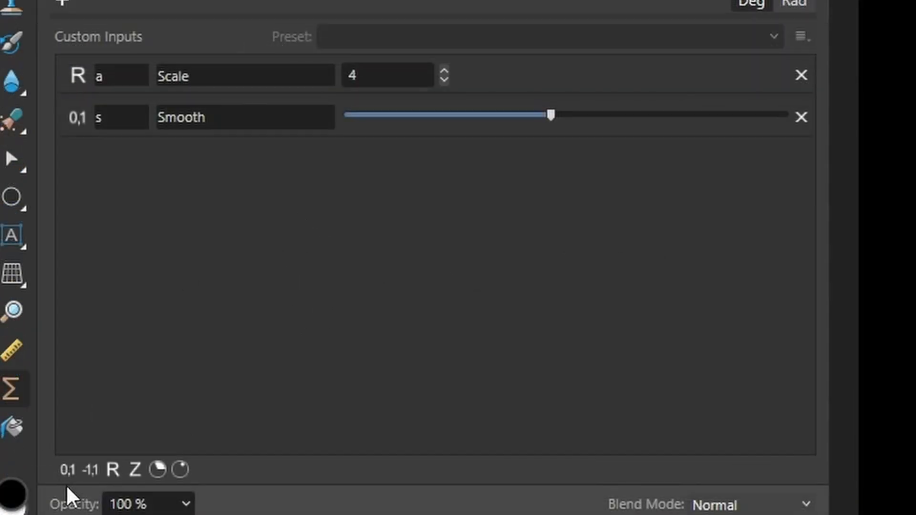
# Step: Add another 0 to 1 custom input named i and reduce its value to the minimum
pyautogui.click(68, 471)
pyautogui.click(119, 162)
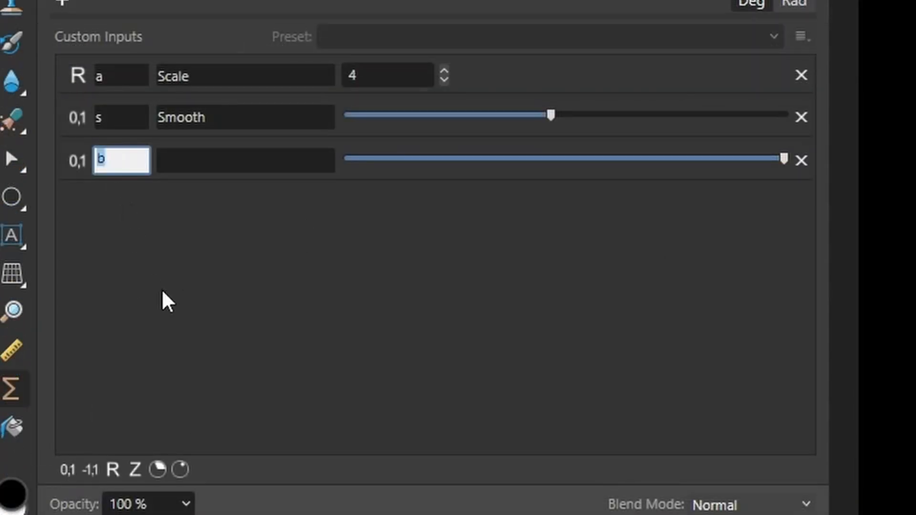
pyautogui.write('i')
pyautogui.press('Return')
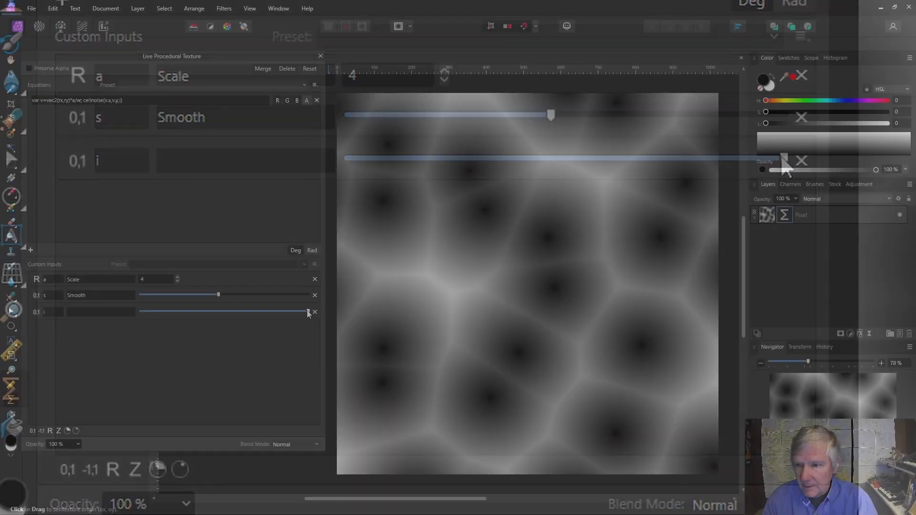
pyautogui.moveTo(307, 313); pyautogui.dragTo(93, 312)
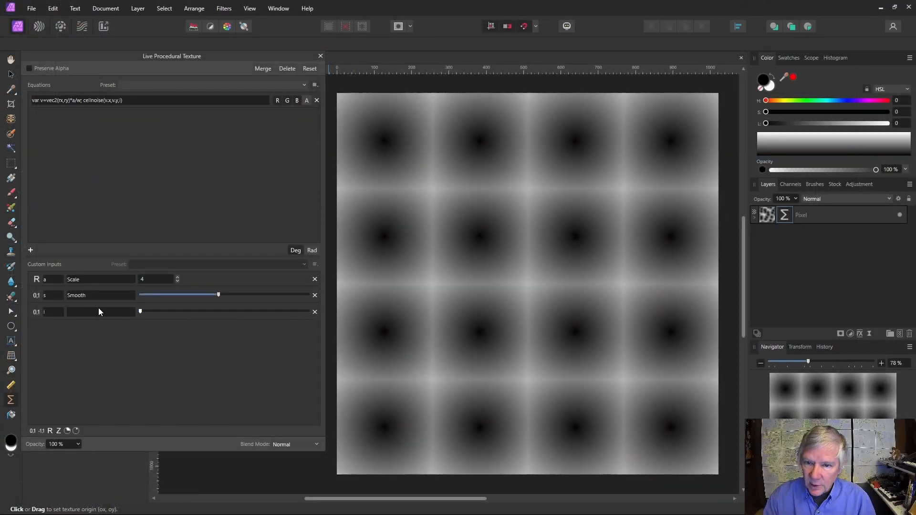
# Step: Raise the i input to its maximum and shift the texture origin slightly on the canvas
pyautogui.moveTo(148, 322); pyautogui.dragTo(162, 322)
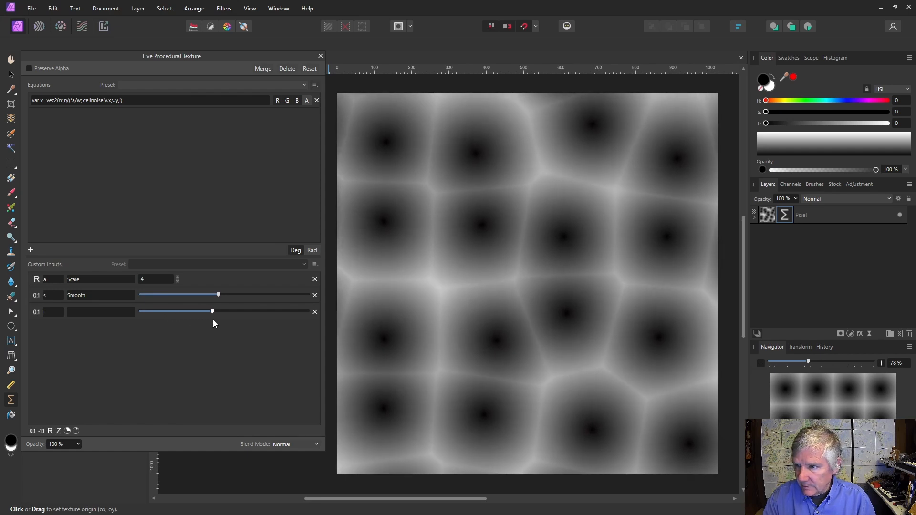
pyautogui.moveTo(230, 320); pyautogui.dragTo(322, 315)
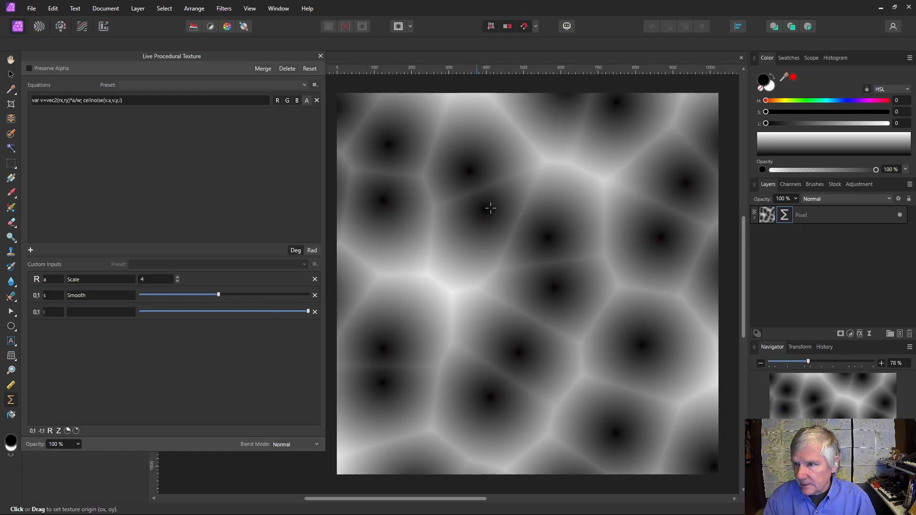
pyautogui.click(476, 203)
pyautogui.moveTo(504, 259)
pyautogui.mouseDown()
pyautogui.moveTo(498, 233)
pyautogui.moveTo(504, 261)
pyautogui.mouseUp()
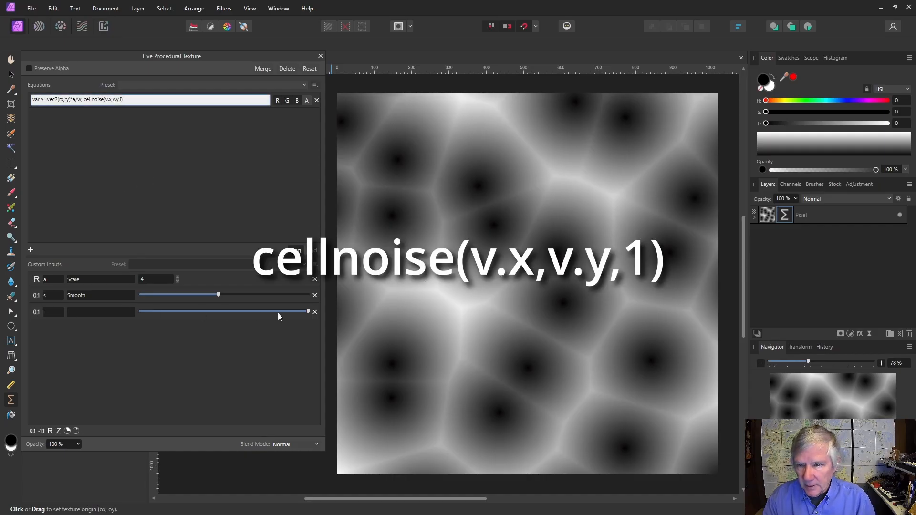
# Step: Delete the custom input i and set the third cellnoise argument in the equation to 1
pyautogui.click(315, 312)
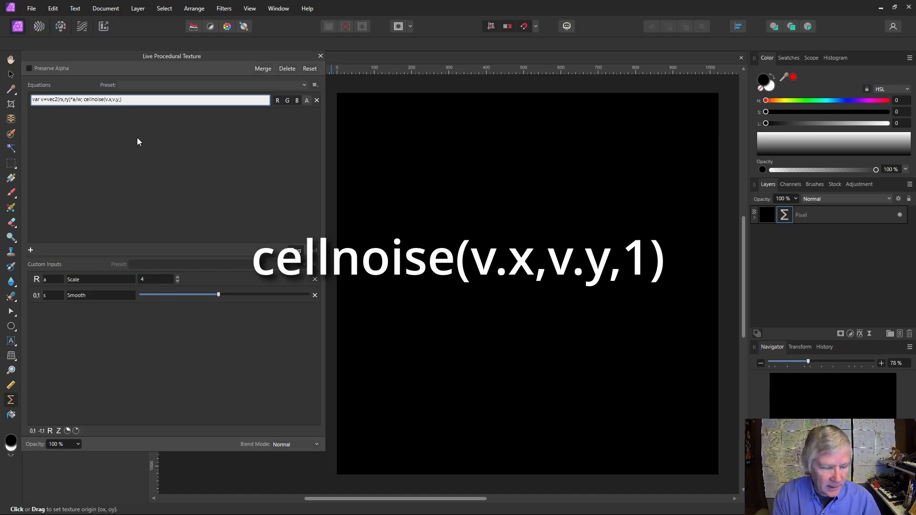
pyautogui.write('1)')
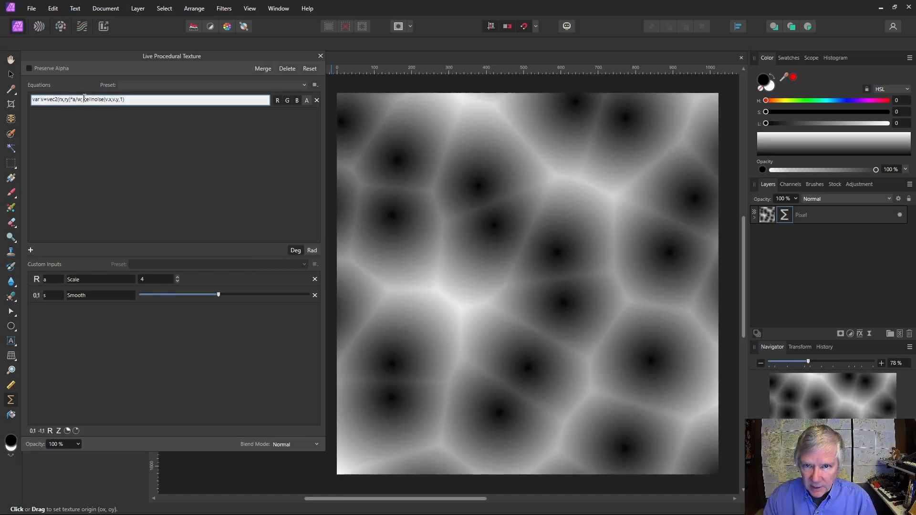
# Step: Append a copy of the noise term to the equation as +cellnoise(v.x,v.y,1)
pyautogui.moveTo(84, 99); pyautogui.dragTo(137, 101)
pyautogui.hotkey('ctrl', 'c')
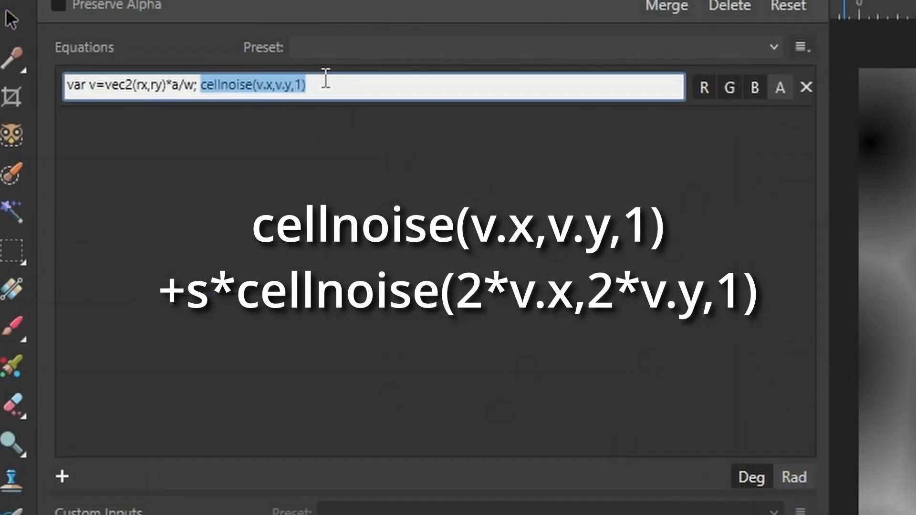
pyautogui.click(131, 98)
pyautogui.write('+')
pyautogui.hotkey('ctrl', 'v')
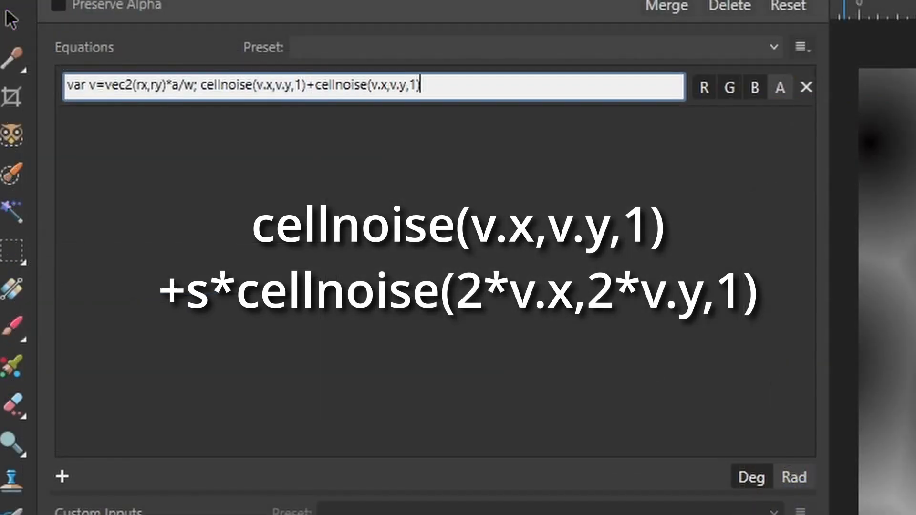
pyautogui.press('Return')
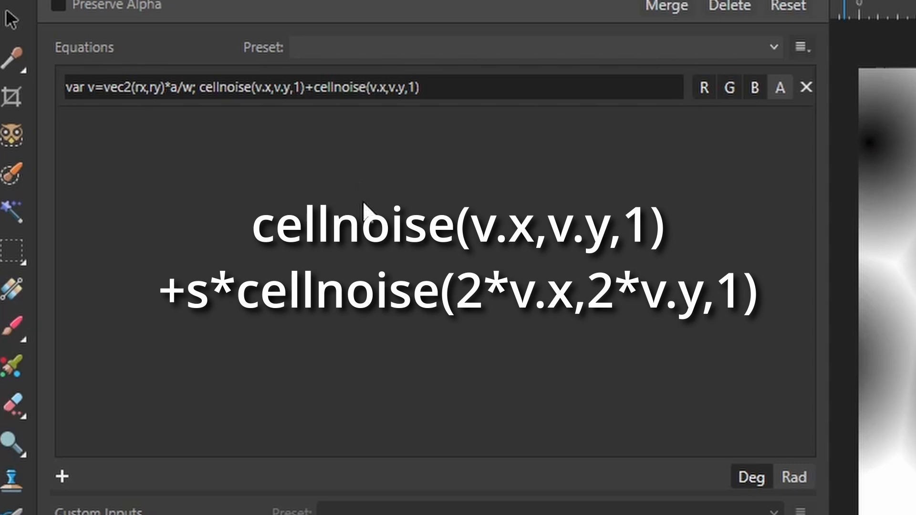
# Step: Multiply both coordinates of the second cellnoise term by 2, giving cellnoise(2*v.x,2*v.y,1)
pyautogui.click(372, 91)
pyautogui.click(371, 91)
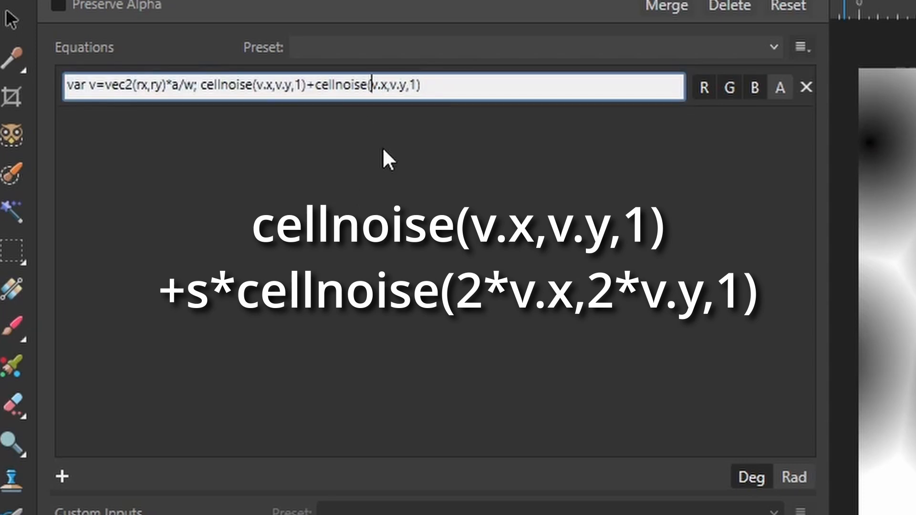
pyautogui.write('2*')
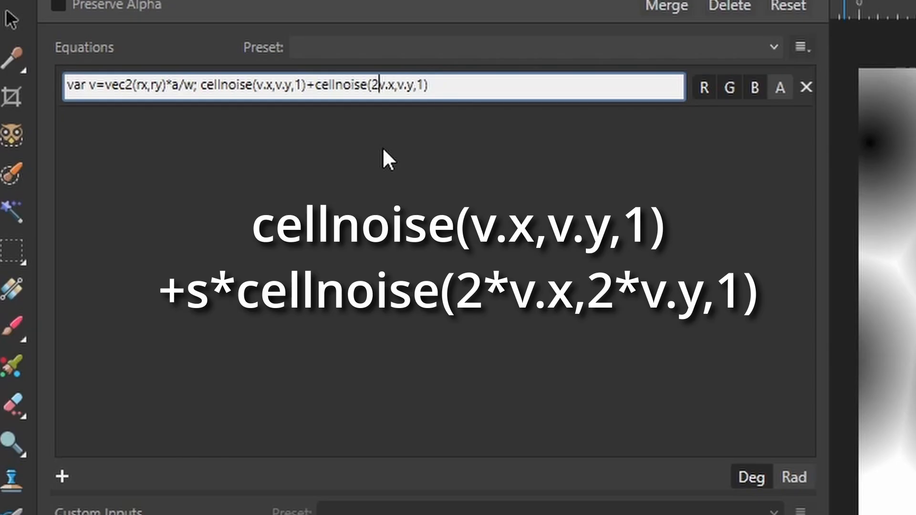
pyautogui.click(404, 86)
pyautogui.write('2*')
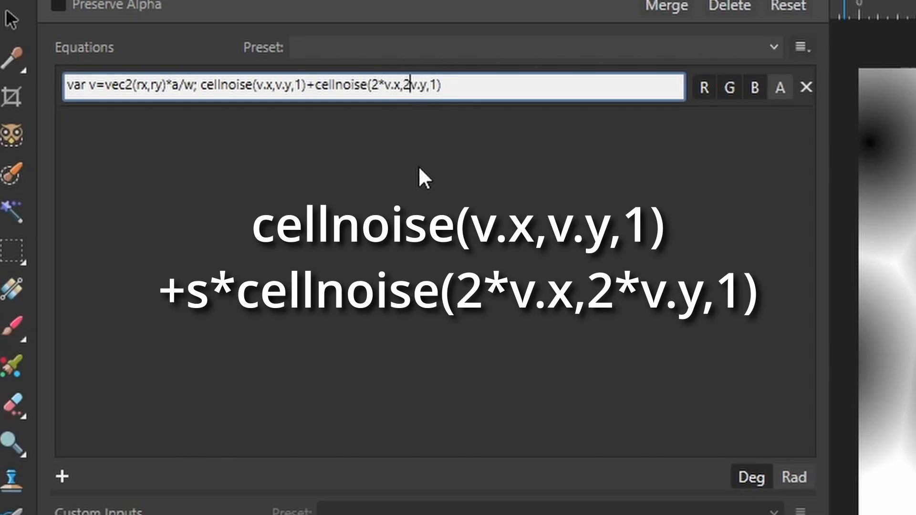
pyautogui.press('Return')
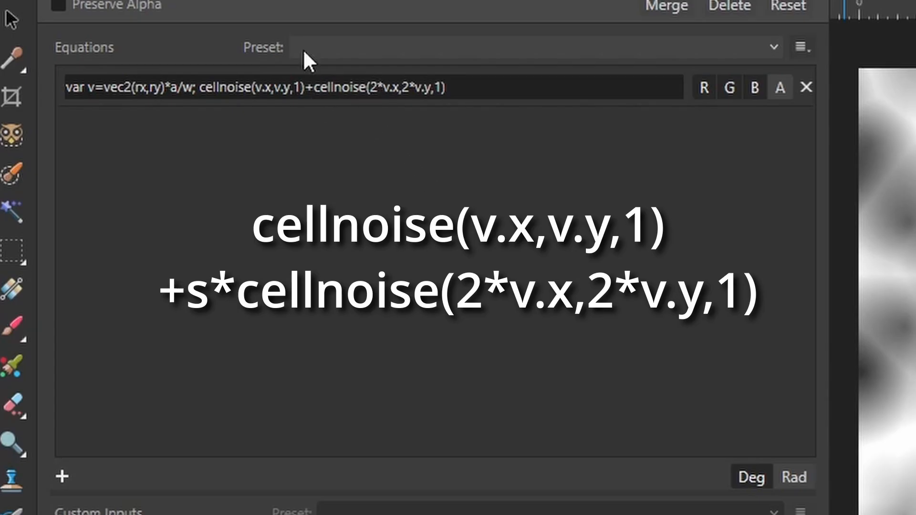
# Step: Multiply the second cellnoise term by s and reposition the texture origin on the canvas
pyautogui.click(311, 92)
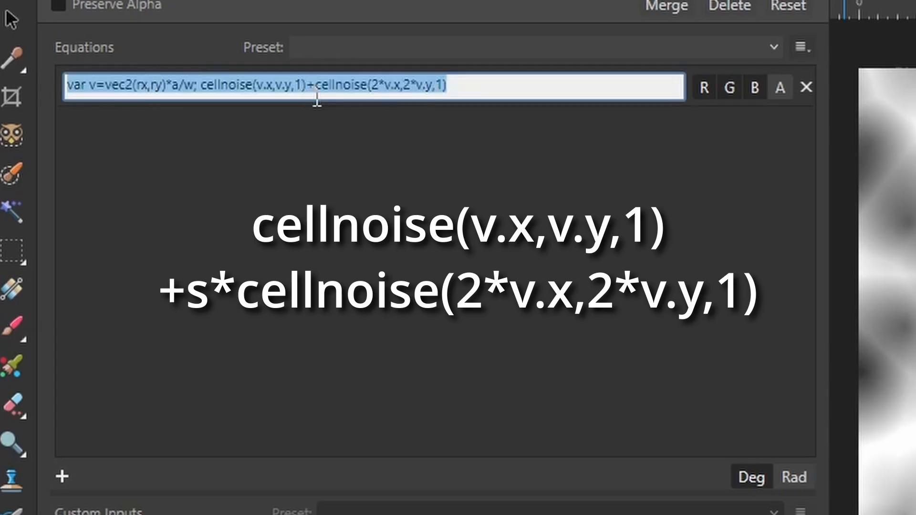
pyautogui.click(310, 91)
pyautogui.write('s*')
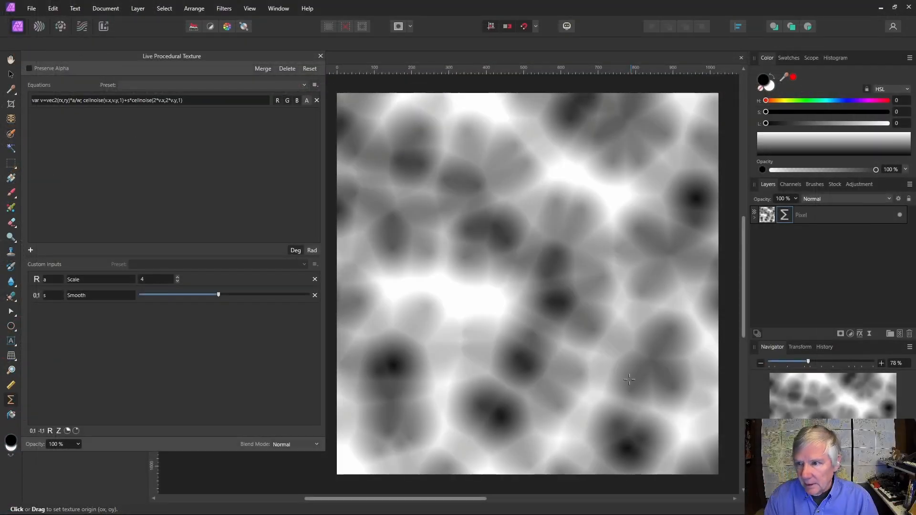
pyautogui.click(523, 273)
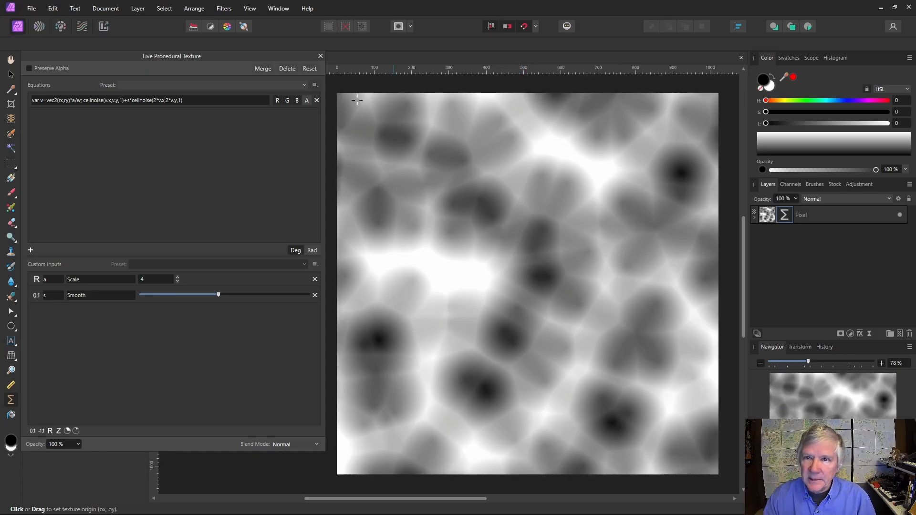
# Step: Offset the x coordinate of the second cellnoise term by a, making it 2*v.x+a
pyautogui.click(165, 102)
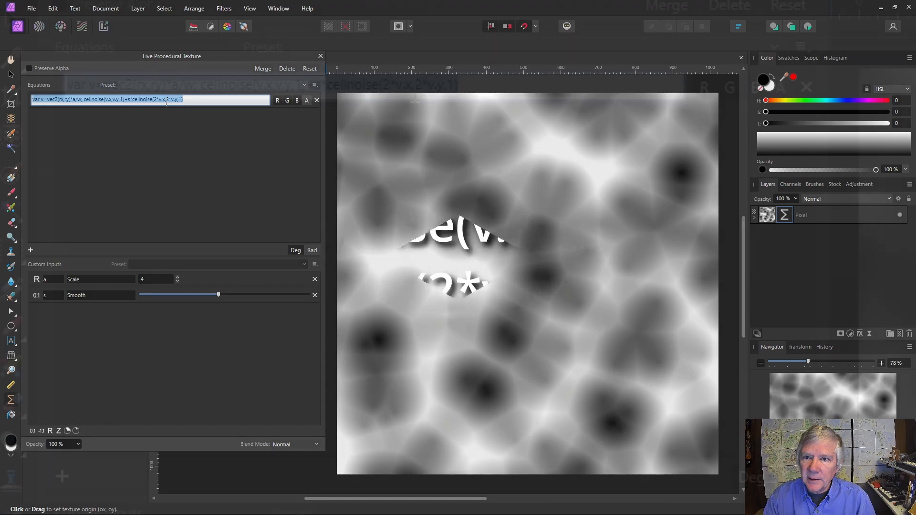
pyautogui.click(167, 102)
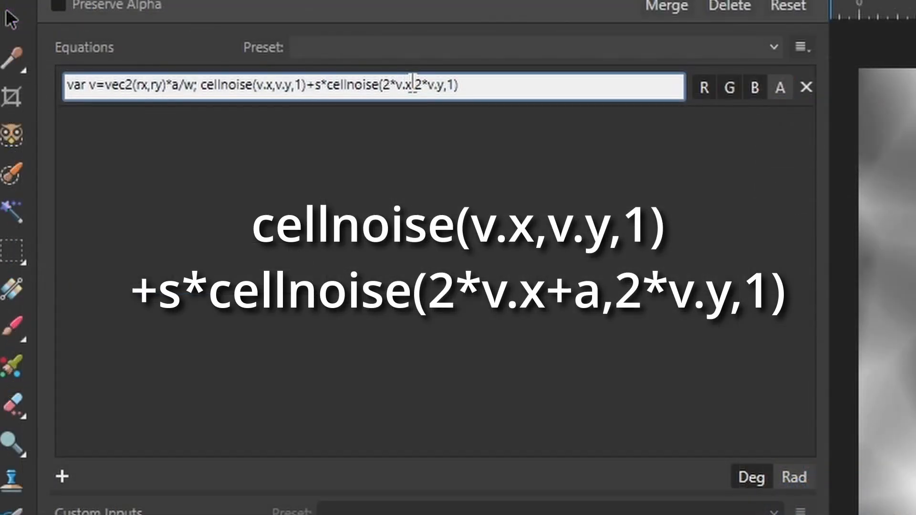
pyautogui.click(412, 84)
pyautogui.write('+a,')
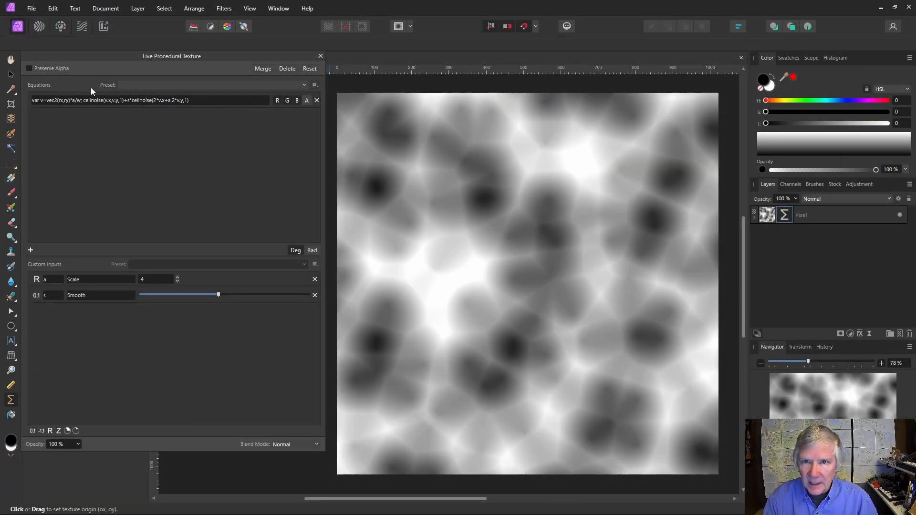
# Step: Append a copy of +s*cellnoise(2*v.x+a,2*v.y,1) to the equation and multiply the copy by another s
pyautogui.click(112, 99)
pyautogui.click(113, 99)
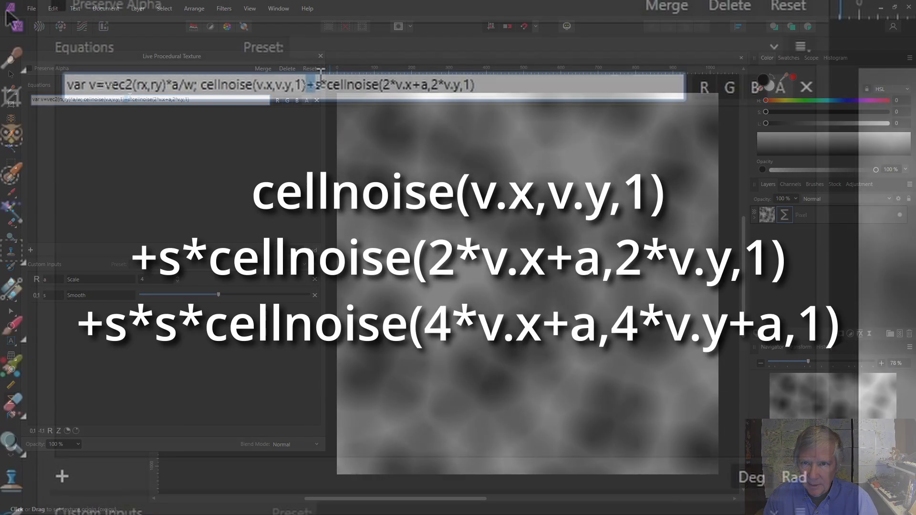
pyautogui.moveTo(128, 97); pyautogui.dragTo(199, 96)
pyautogui.hotkey('ctrl', 'c')
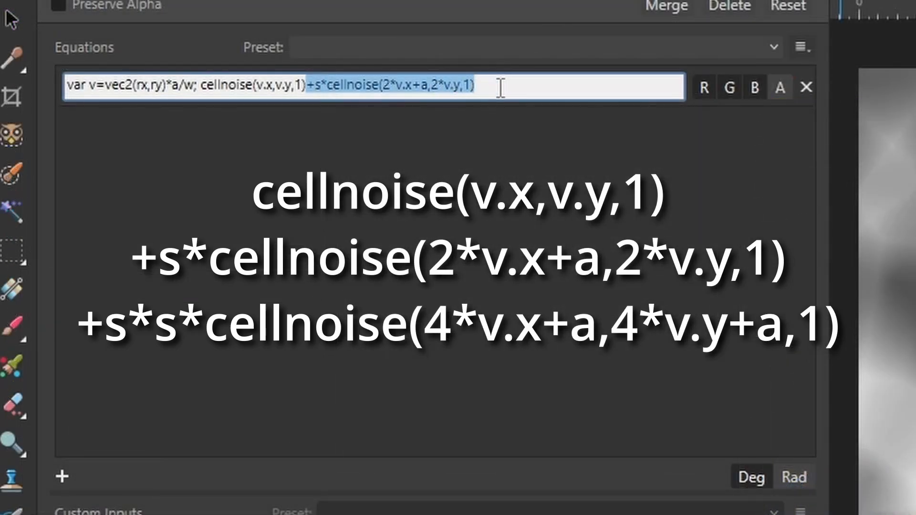
pyautogui.click(501, 79)
pyautogui.hotkey('ctrl', 'v')
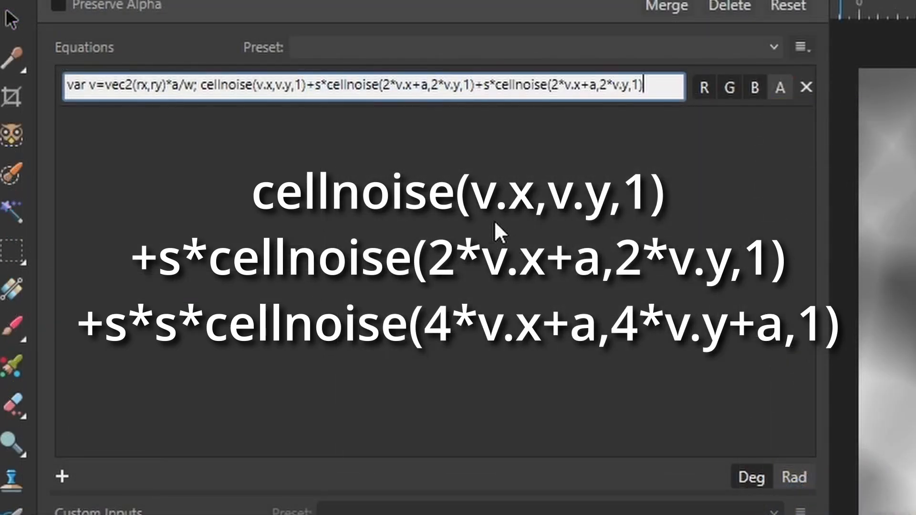
pyautogui.click(500, 84)
pyautogui.write('s*')
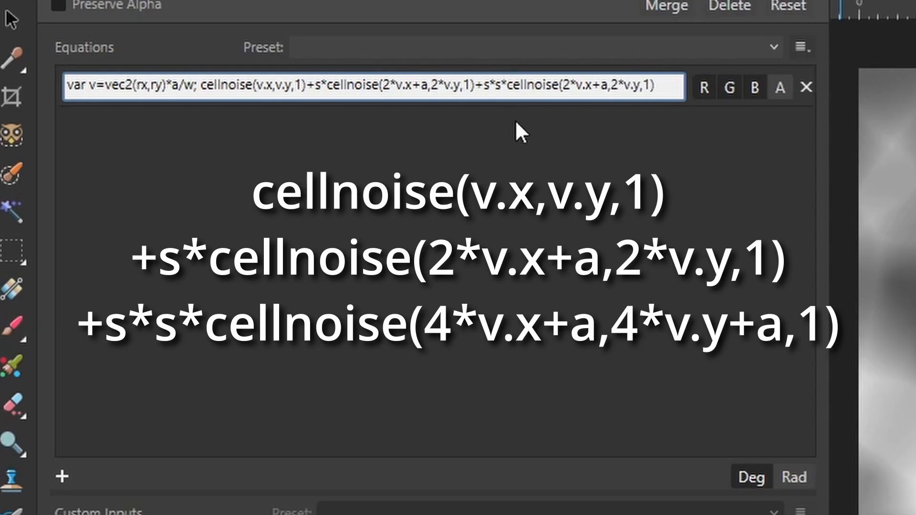
# Step: Change the third term's coordinates to 4*v.x+a and 4*v.y+a and apply the equation
pyautogui.doubleClick(566, 85)
pyautogui.write('4')
pyautogui.doubleClick(614, 85)
pyautogui.write('4')
pyautogui.click(641, 86)
pyautogui.write('+a')
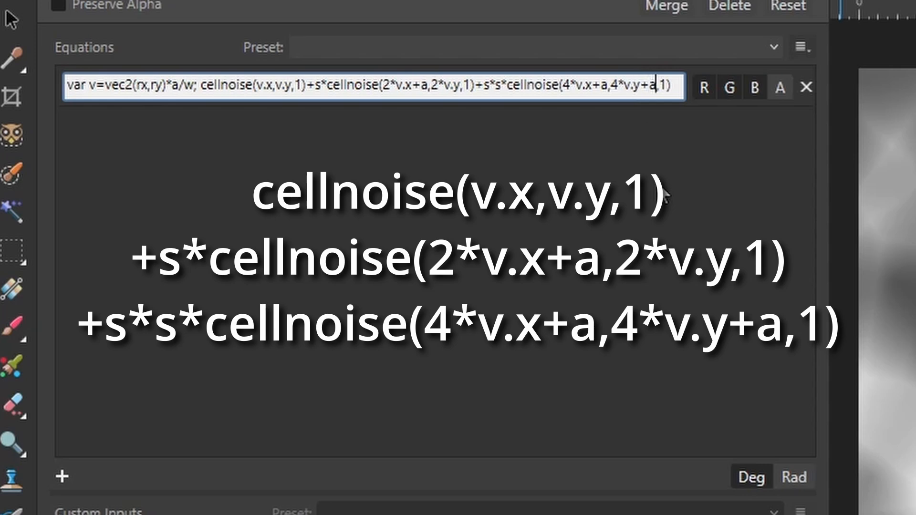
pyautogui.press('Return')
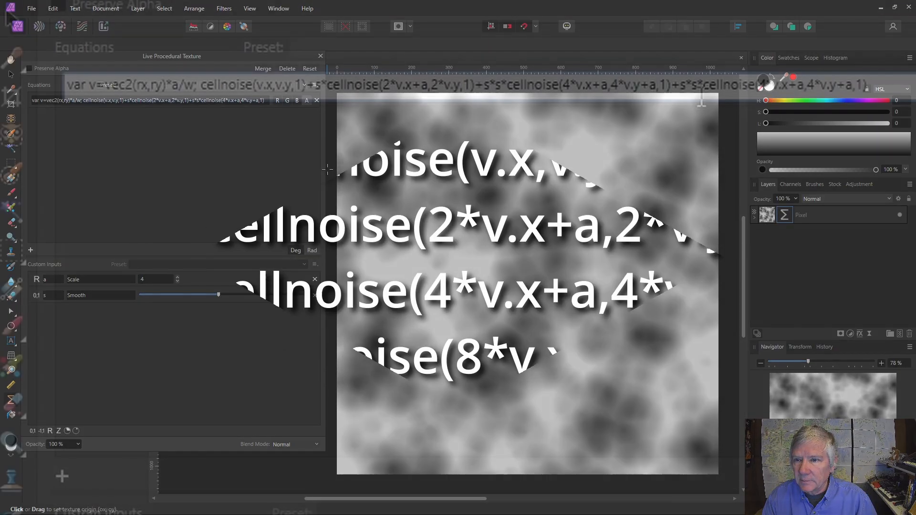
# Step: Turn the duplicated last term into the fourth octave, +s*s*s*cellnoise(8*v.x-a,8*v.y+a,1)
pyautogui.write('s*')
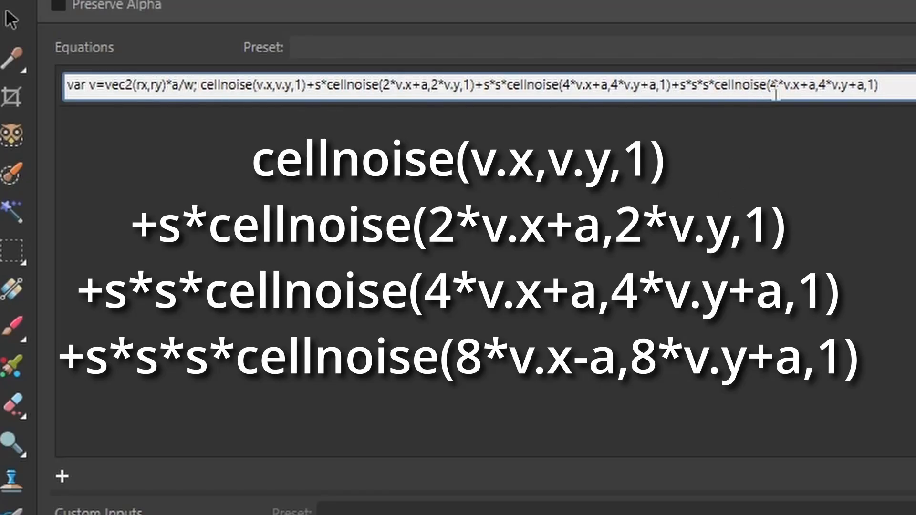
pyautogui.moveTo(769, 85); pyautogui.dragTo(826, 88)
pyautogui.write('8')
pyautogui.write('8')
pyautogui.click(809, 87)
pyautogui.press('BackSpace')
pyautogui.write('-')
pyautogui.press('Return')
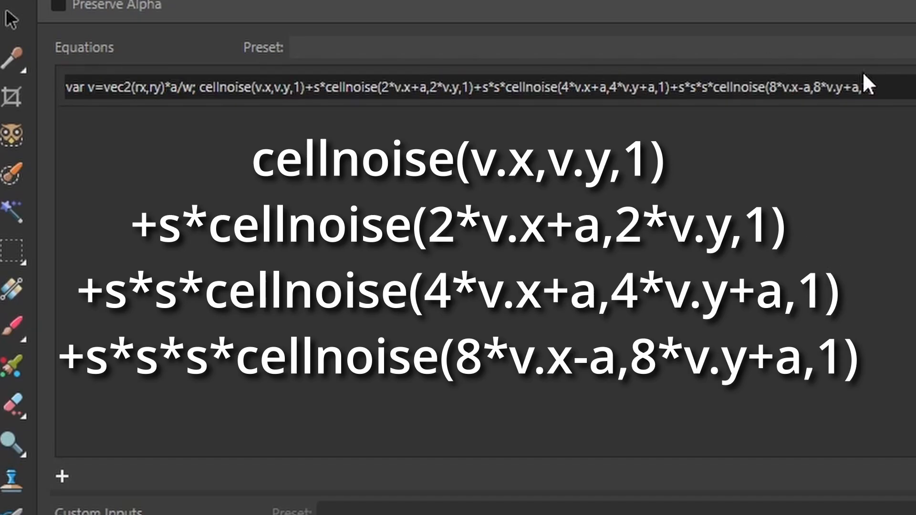
# Step: Append a copy of the fourth cellnoise term to the equation and multiply the copy by another s
pyautogui.click(883, 88)
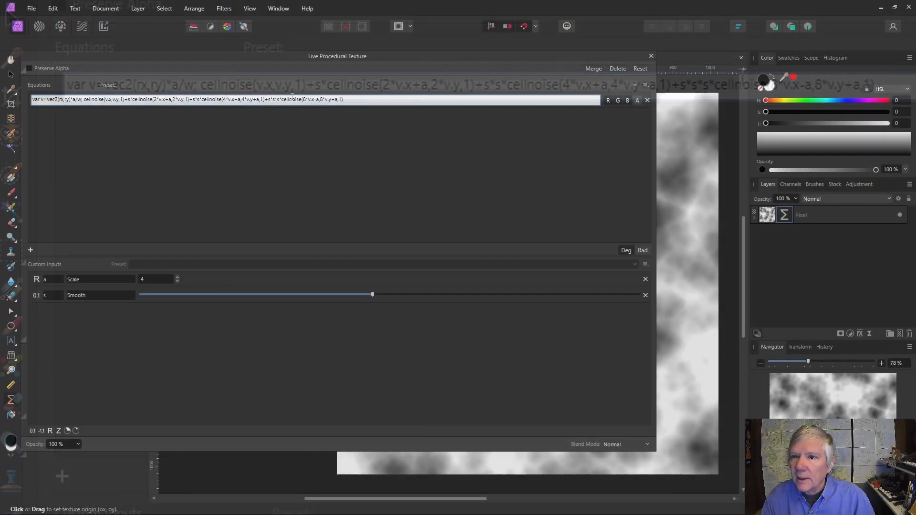
pyautogui.moveTo(265, 99); pyautogui.dragTo(352, 130)
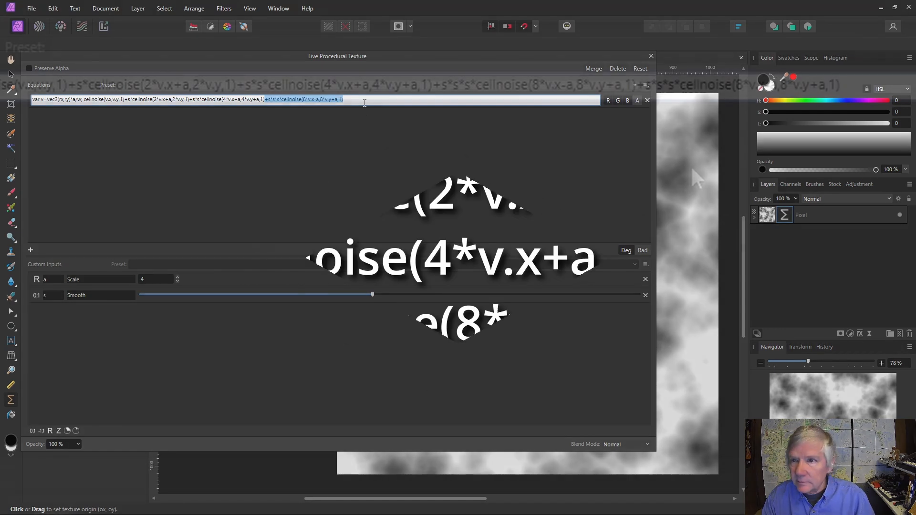
pyautogui.write('*')
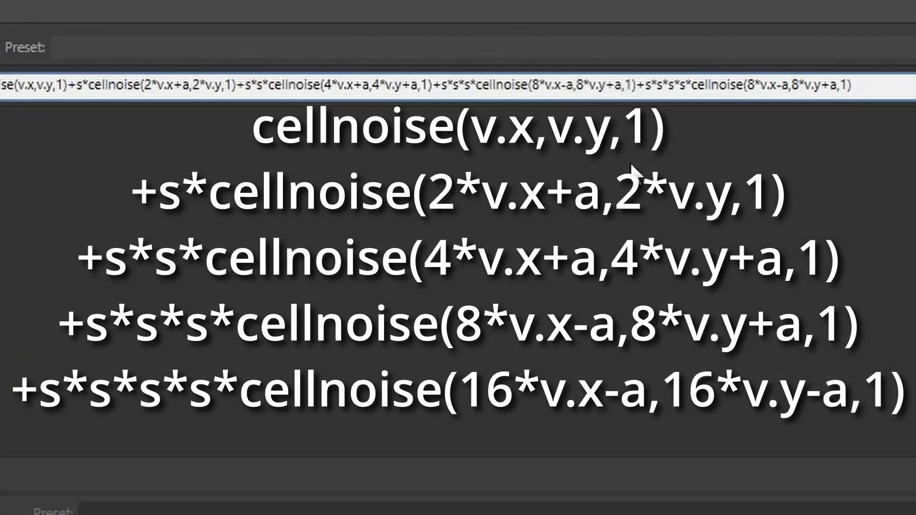
# Step: Change both multipliers in the fifth cellnoise term from 8 to 16, giving 16*v.x-a and 16*v.y+a
pyautogui.click(747, 86)
pyautogui.moveTo(747, 86); pyautogui.dragTo(759, 90)
pyautogui.write('16')
pyautogui.moveTo(800, 85)
pyautogui.mouseDown()
pyautogui.moveTo(814, 88)
pyautogui.moveTo(805, 87)
pyautogui.mouseUp()
pyautogui.click(802, 85)
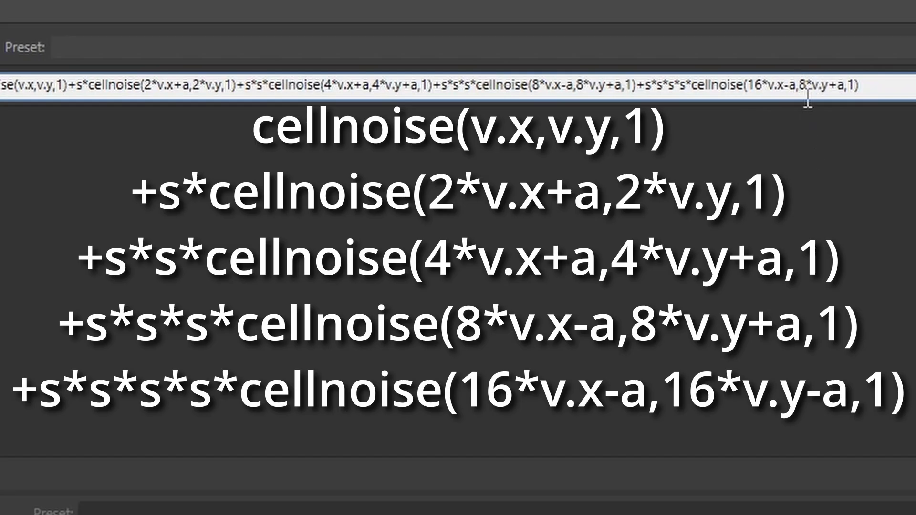
pyautogui.press('Delete')
pyautogui.write('16')
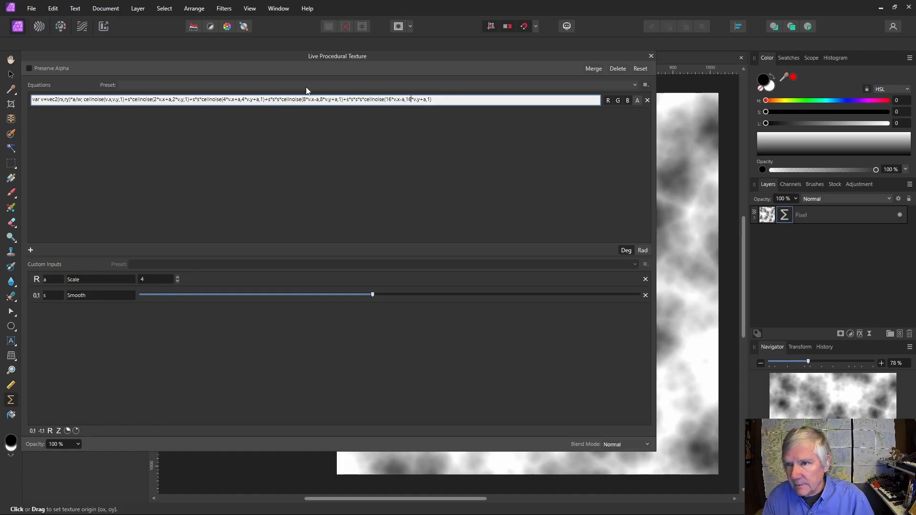
pyautogui.press('Return')
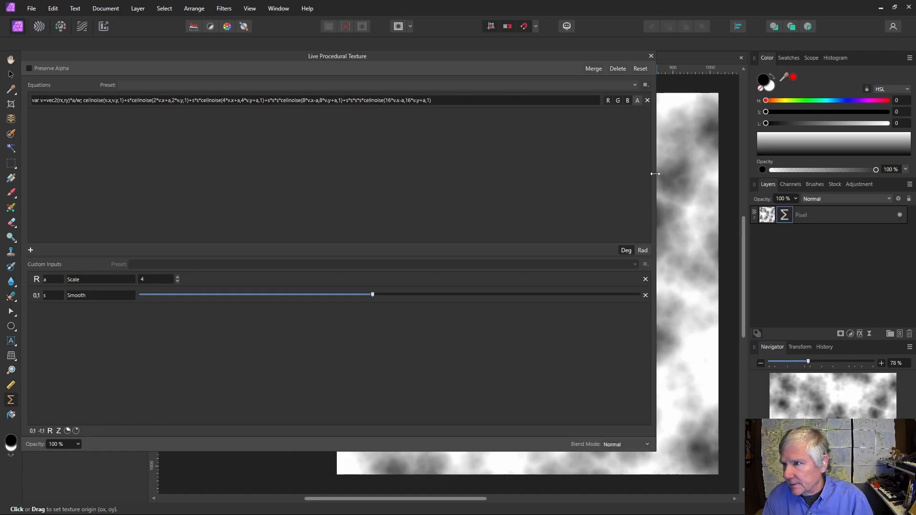
# Step: Insert "var t1=" before the first cellnoise term so the sum of all octaves is stored in a variable
pyautogui.moveTo(656, 174); pyautogui.dragTo(219, 122)
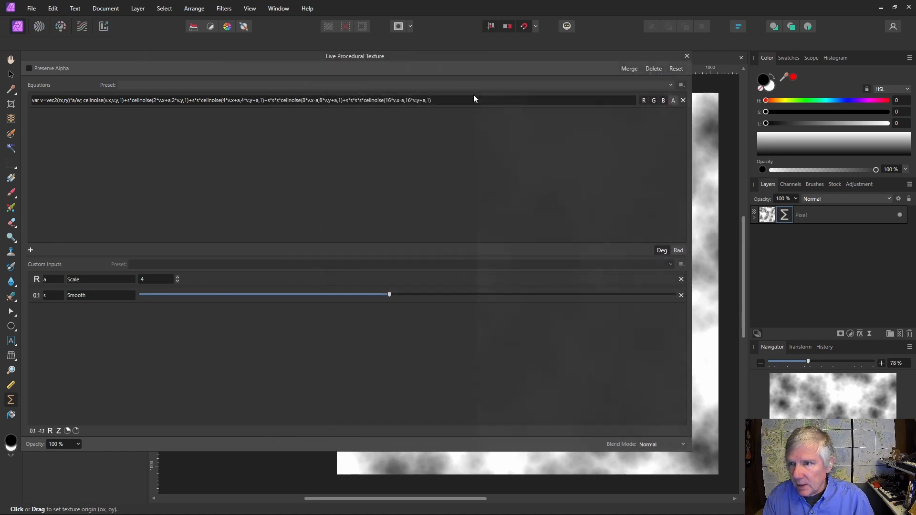
pyautogui.click(442, 102)
pyautogui.click(442, 100)
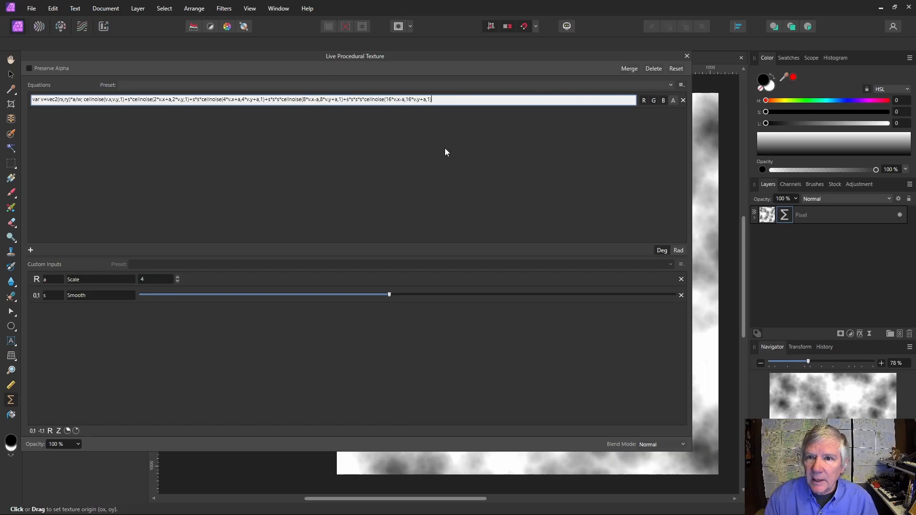
pyautogui.click(86, 99)
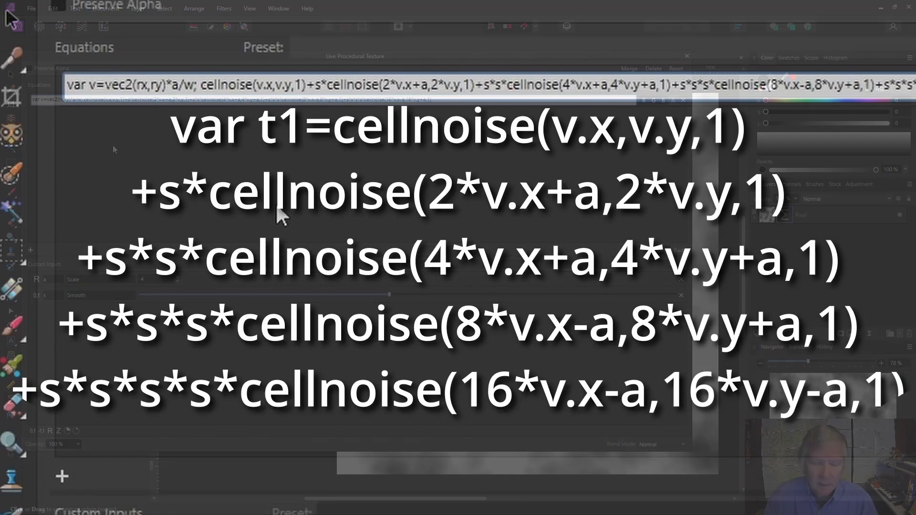
pyautogui.write('var t1=')
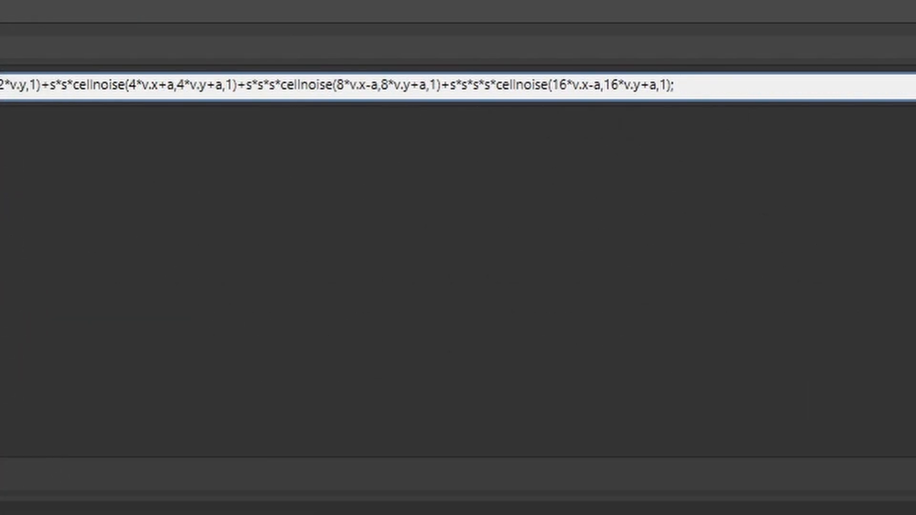
# Step: End the t1 expression with a semicolon and append fma(t1,i1,o1) to the equation
pyautogui.write('fma')
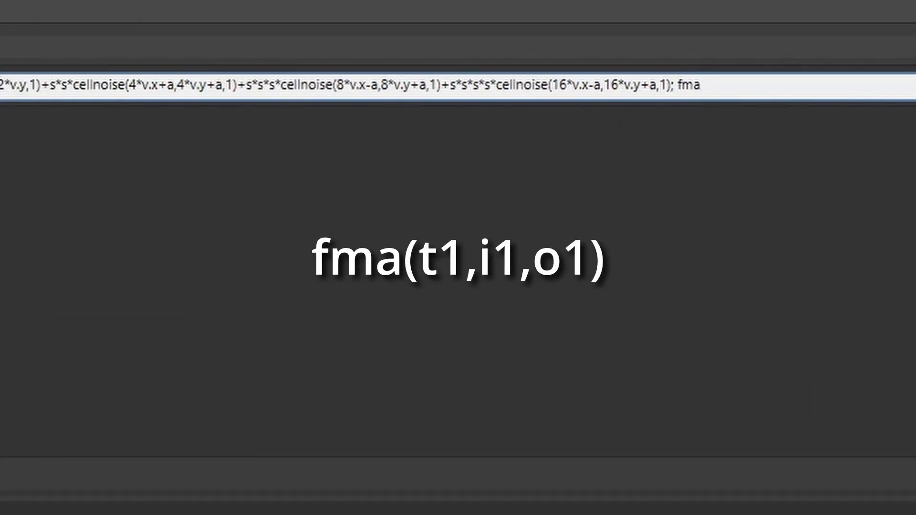
pyautogui.write('(t1')
pyautogui.write(',i1,o1')
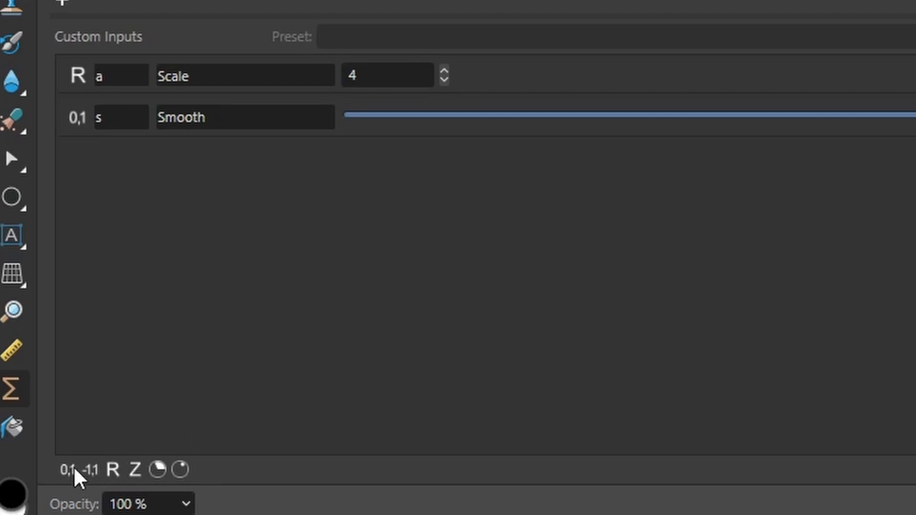
# Step: Add two custom inputs with a -1 to 1 range and rename their variables i1 and o1
pyautogui.click(90, 470)
pyautogui.click(90, 471)
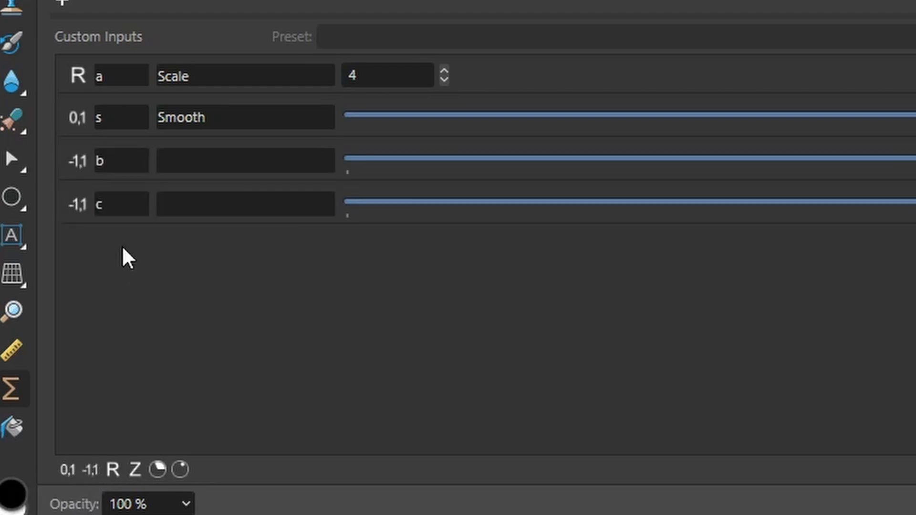
pyautogui.doubleClick(123, 170)
pyautogui.press('BackSpace')
pyautogui.write('i1')
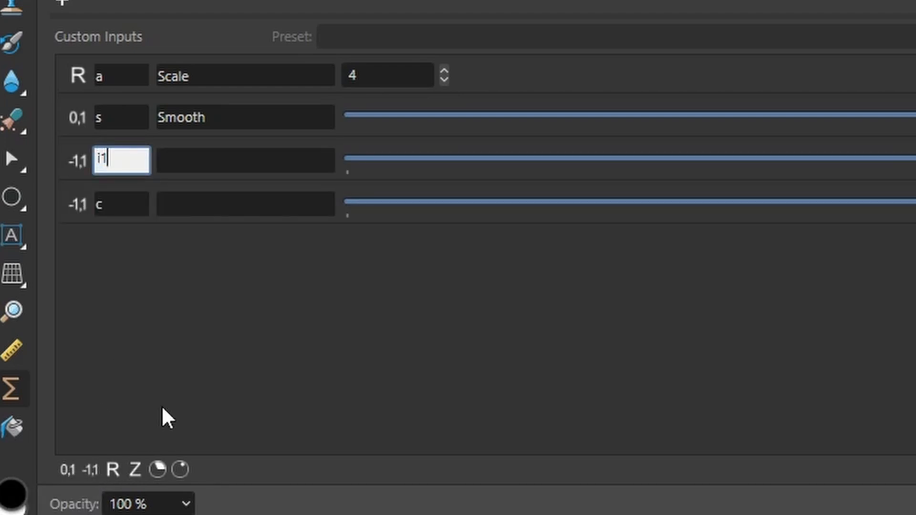
pyautogui.doubleClick(107, 214)
pyautogui.write('o')
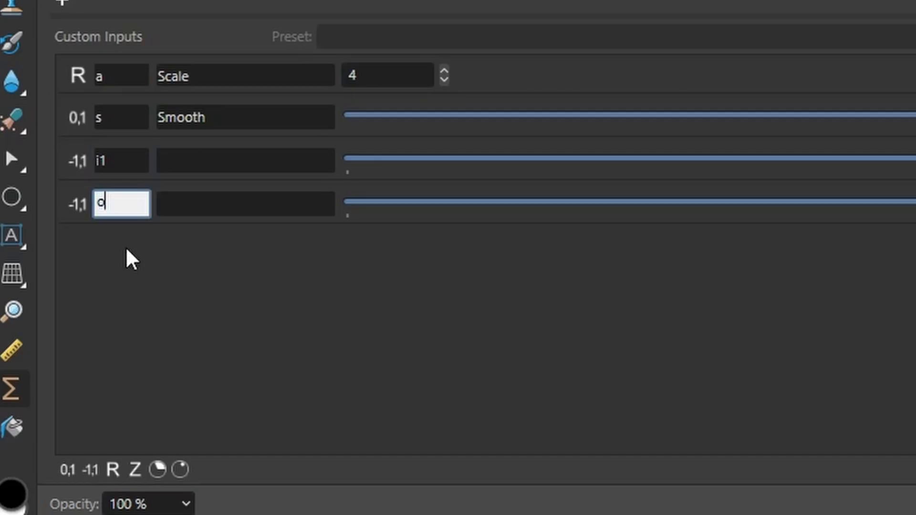
pyautogui.write('1')
# Step: Describe the i1 input as Fader and the o1 input as Offset, and apply the entries
pyautogui.click(175, 151)
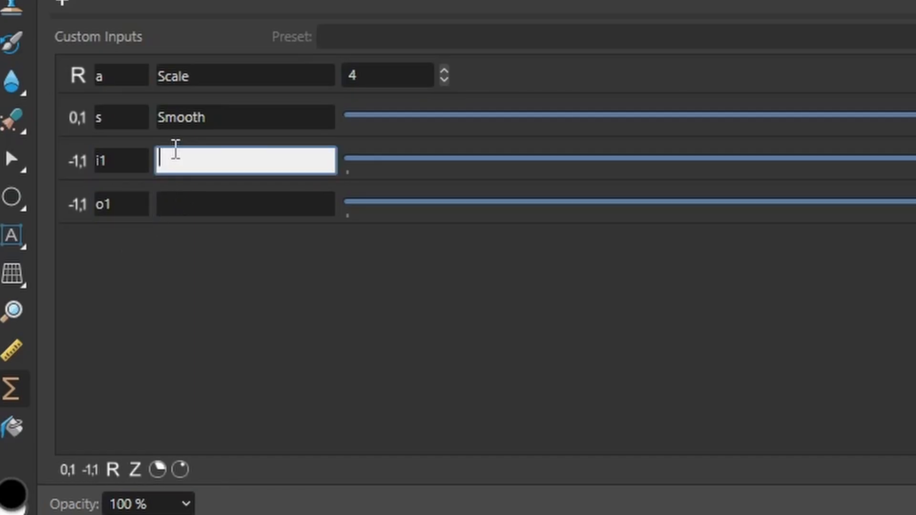
pyautogui.write('Fader')
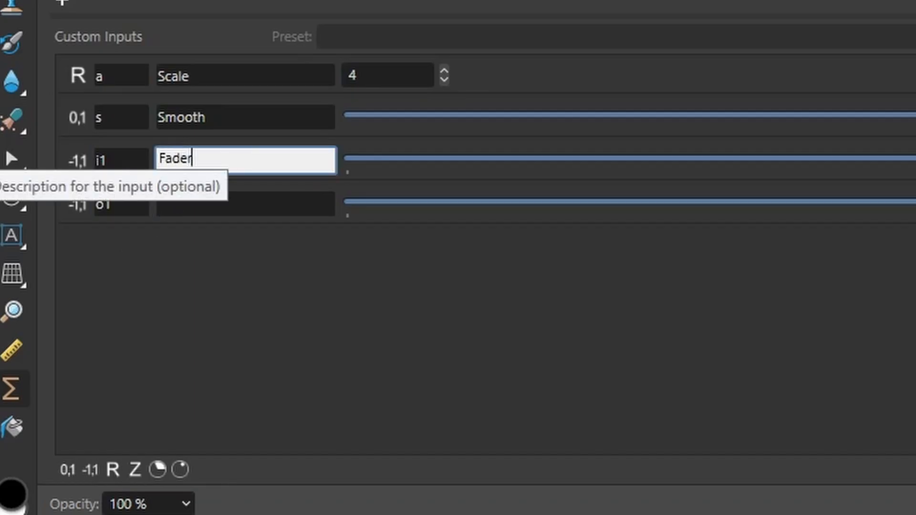
pyautogui.click(258, 199)
pyautogui.write('O')
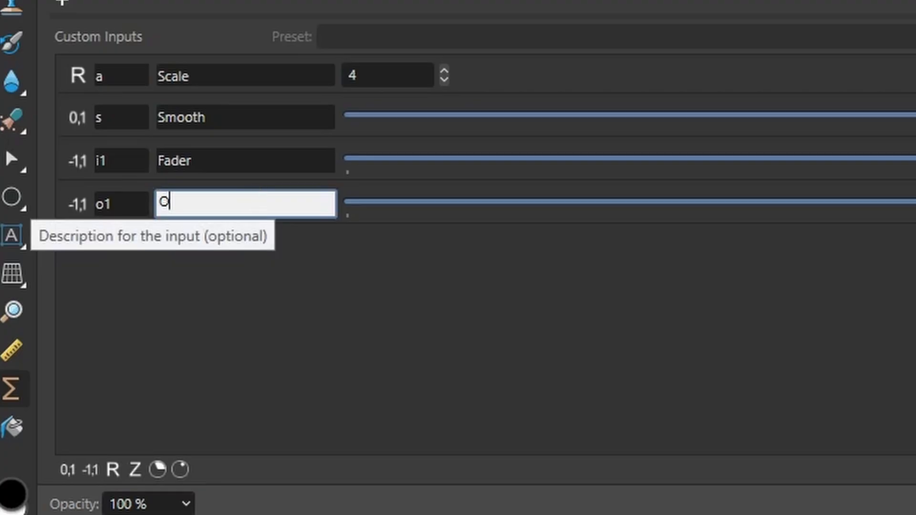
pyautogui.write('ffset')
pyautogui.press('Return')
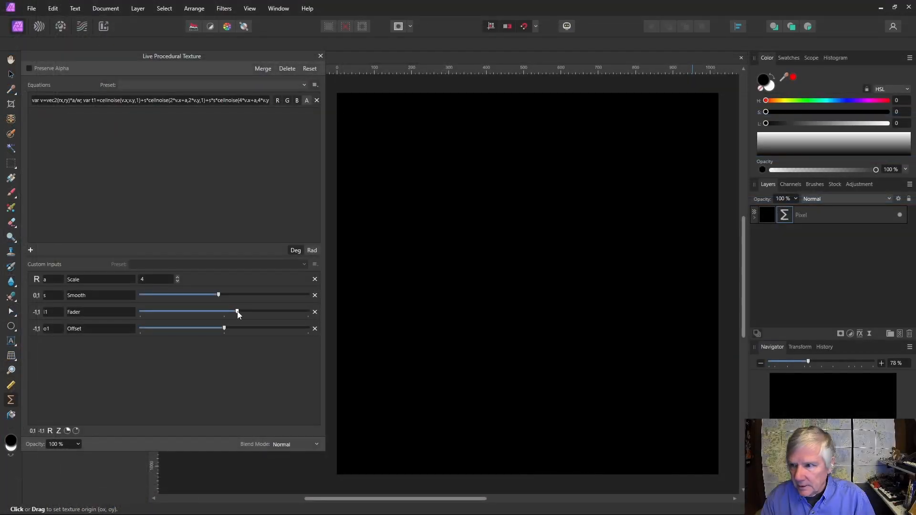
# Step: Try different Fader and Offset settings, including inverting the texture with a negative Fader and the maximum Offset
pyautogui.moveTo(225, 312); pyautogui.dragTo(275, 314)
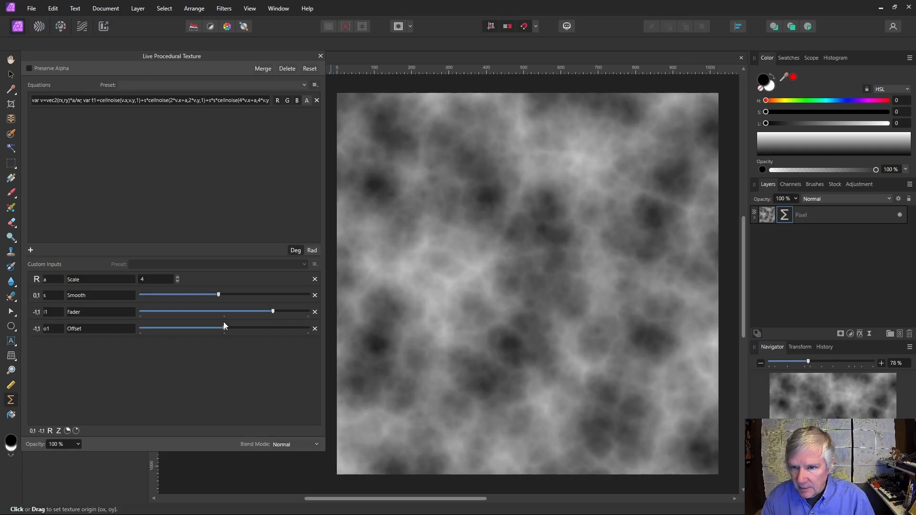
pyautogui.moveTo(225, 330); pyautogui.dragTo(204, 330)
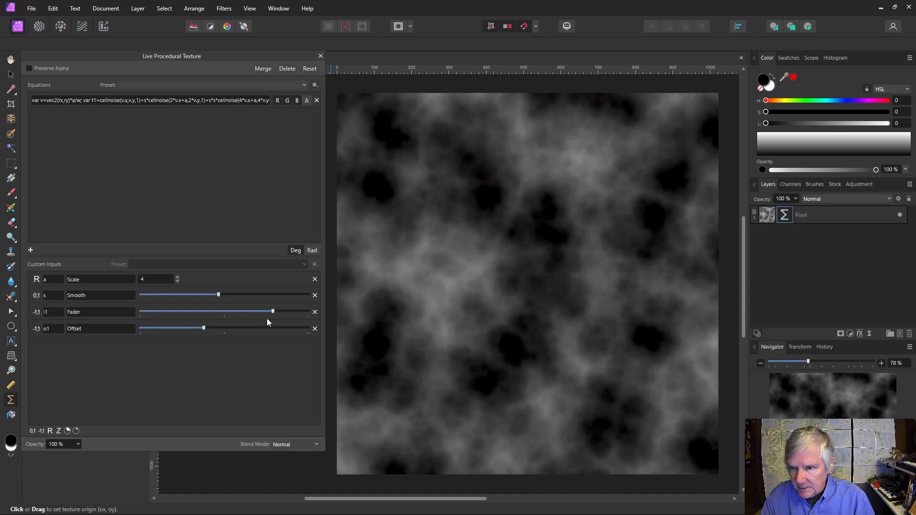
pyautogui.moveTo(281, 313); pyautogui.dragTo(175, 311)
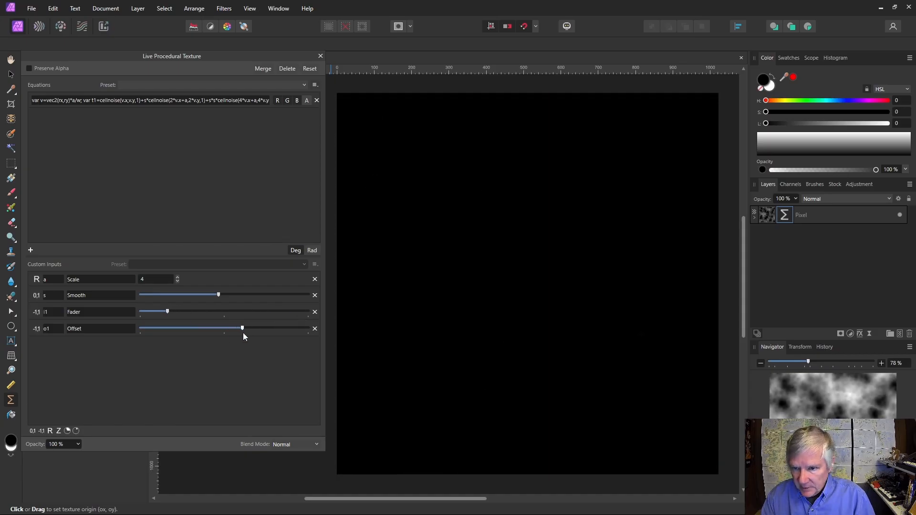
pyautogui.moveTo(243, 336); pyautogui.dragTo(324, 335)
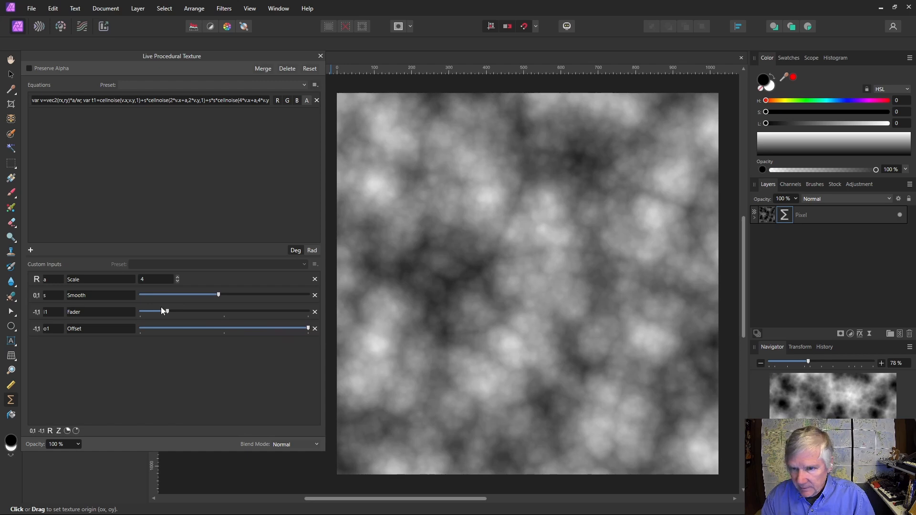
pyautogui.moveTo(165, 311)
pyautogui.mouseDown()
pyautogui.moveTo(185, 313)
pyautogui.moveTo(164, 311)
pyautogui.mouseUp()
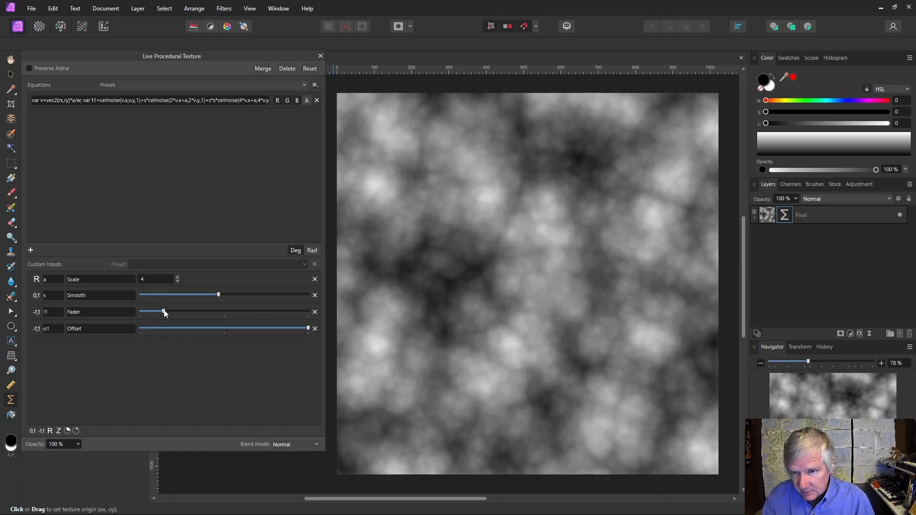
pyautogui.moveTo(165, 312); pyautogui.dragTo(176, 313)
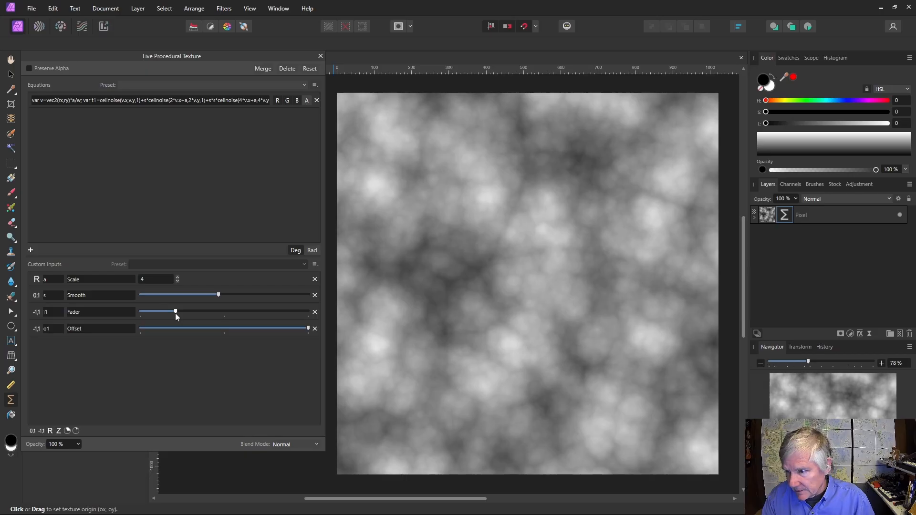
# Step: Return the texture to its non-inverted look with Offset just below its midpoint, and finish editing the procedural texture
pyautogui.moveTo(308, 330); pyautogui.dragTo(287, 332)
pyautogui.moveTo(206, 330)
pyautogui.mouseDown()
pyautogui.moveTo(161, 329)
pyautogui.moveTo(217, 339)
pyautogui.mouseUp()
pyautogui.press('v')
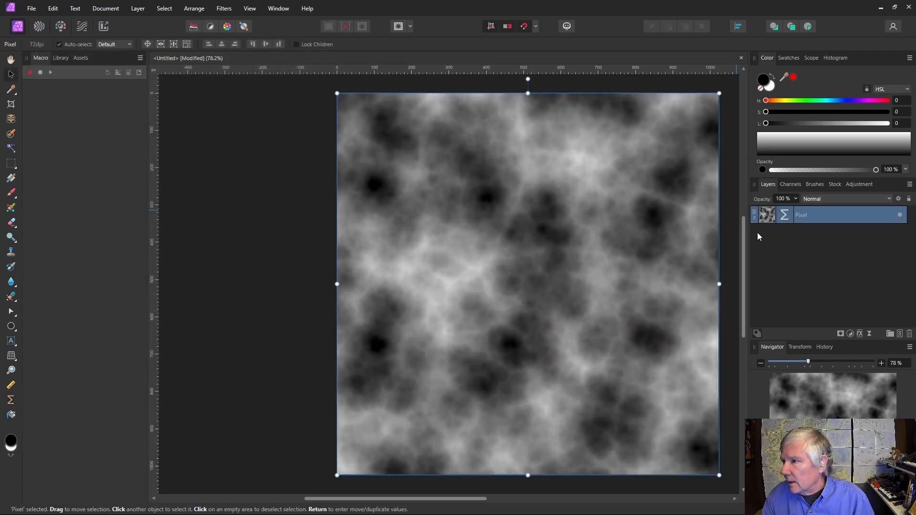
# Step: Add a Gradient Map adjustment with the default preset over the noise texture
pyautogui.click(853, 185)
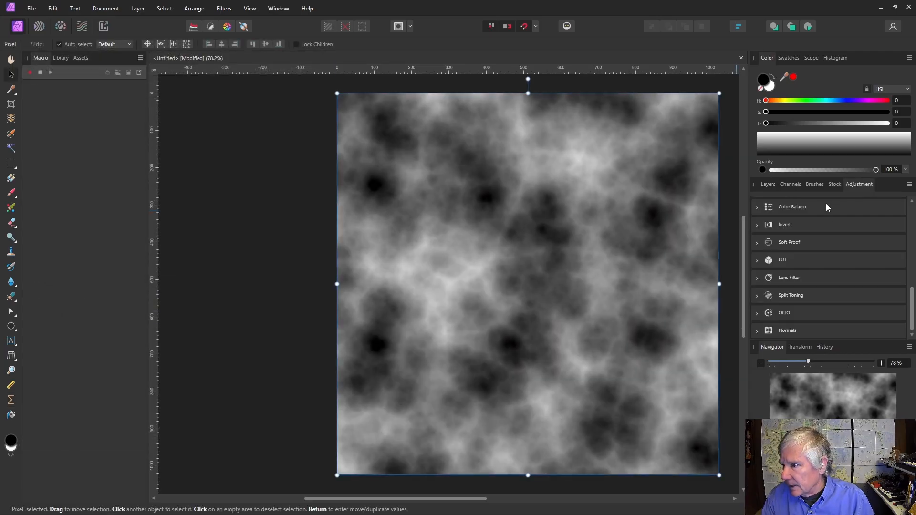
pyautogui.scroll(4, 801, 251)
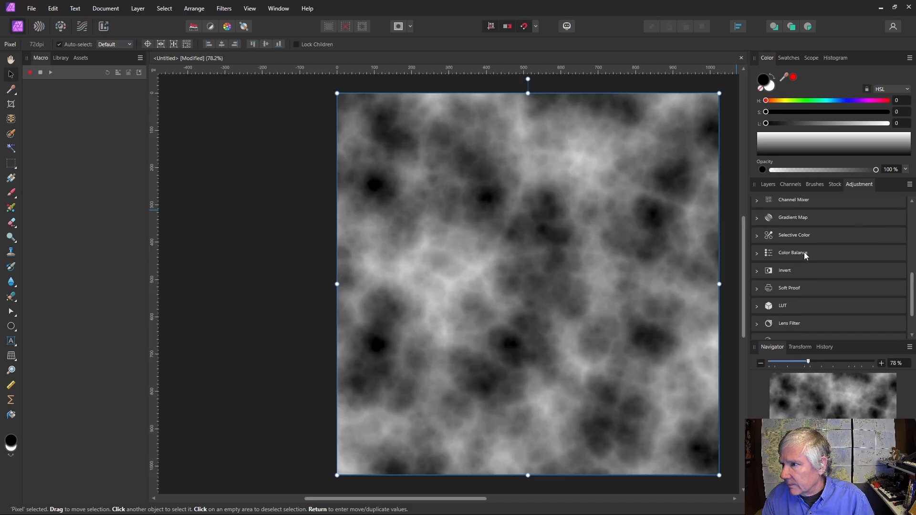
pyautogui.click(773, 242)
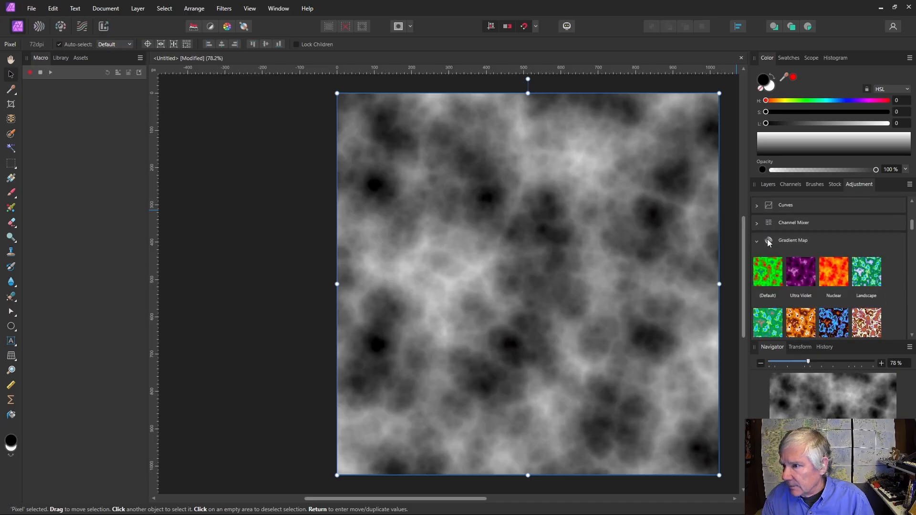
pyautogui.click(768, 272)
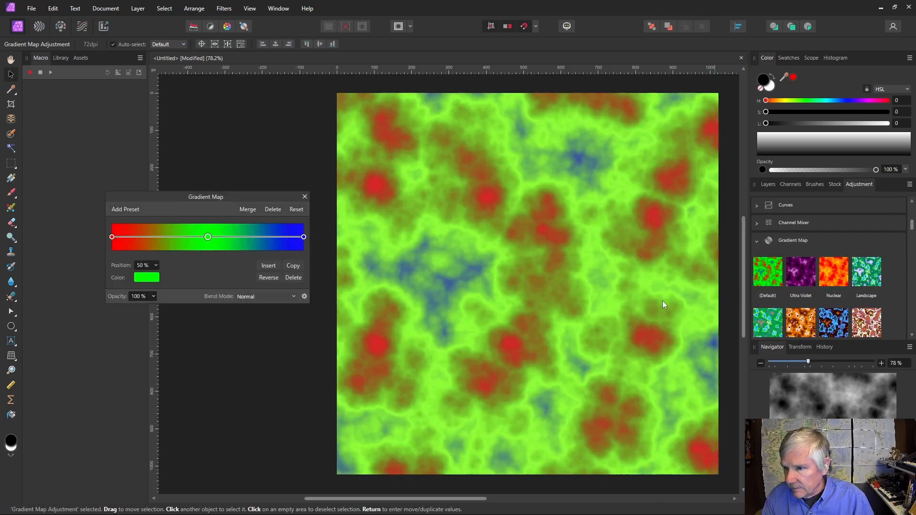
# Step: Set the gradient map's first stop to black and its middle stop to pure red with hue 0
pyautogui.click(113, 239)
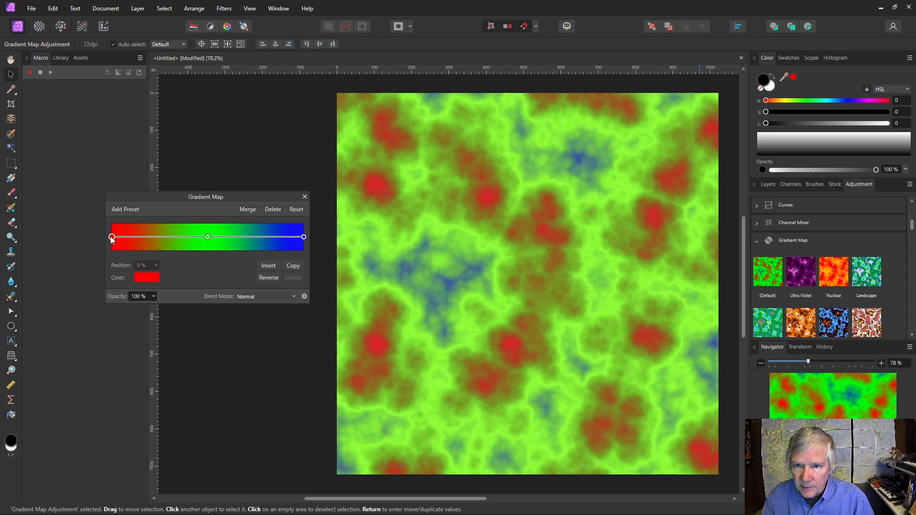
pyautogui.click(143, 279)
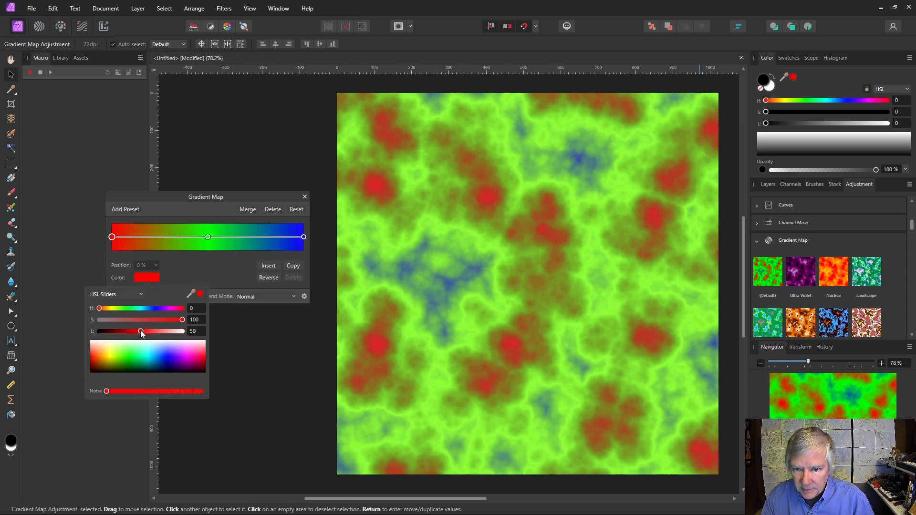
pyautogui.moveTo(141, 330); pyautogui.dragTo(59, 336)
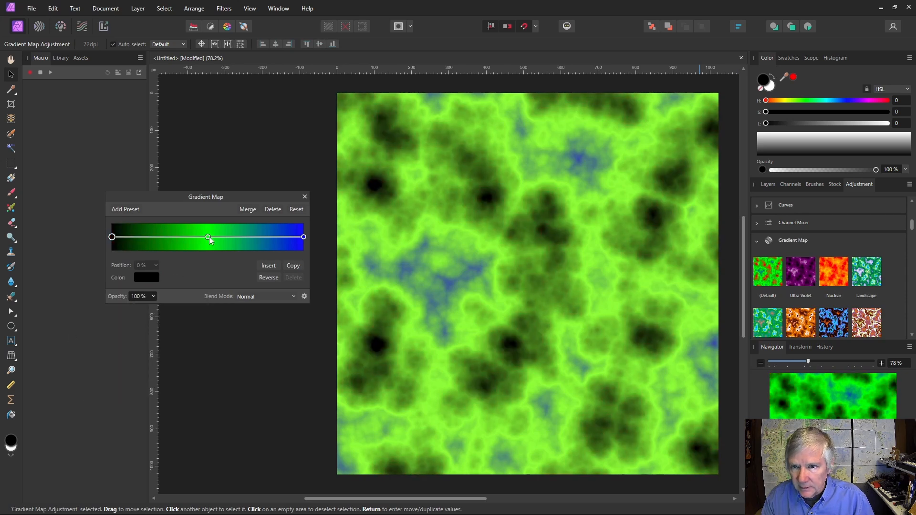
pyautogui.click(210, 239)
pyautogui.click(150, 279)
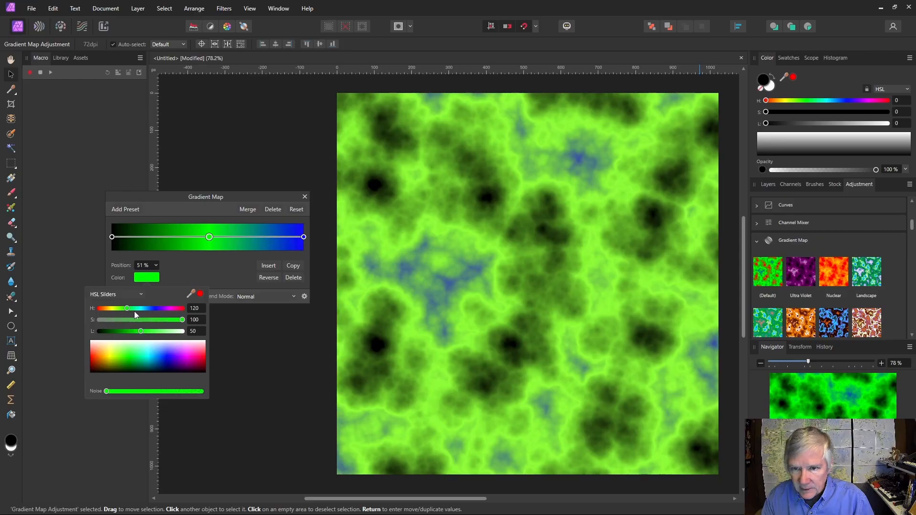
pyautogui.moveTo(129, 311); pyautogui.dragTo(92, 311)
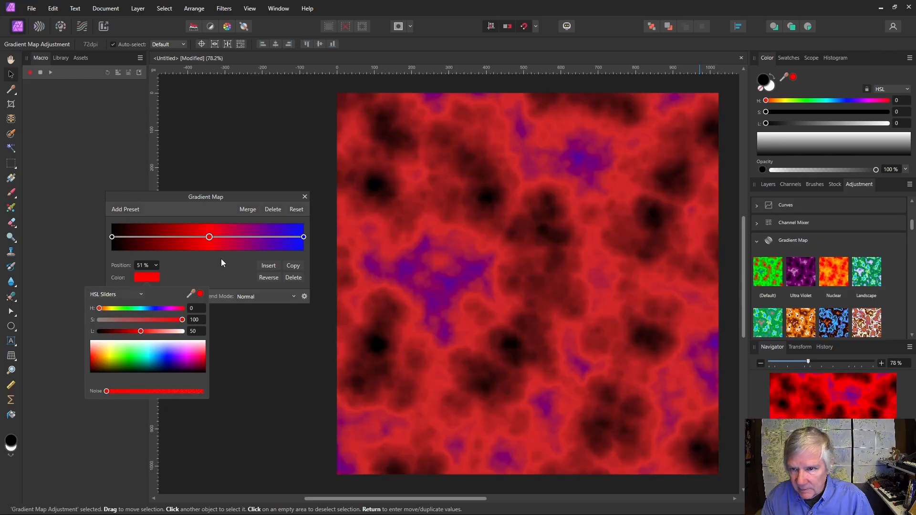
# Step: Recolour the gradient map's 100% stop to yellow with a hue of about 66
pyautogui.click(304, 237)
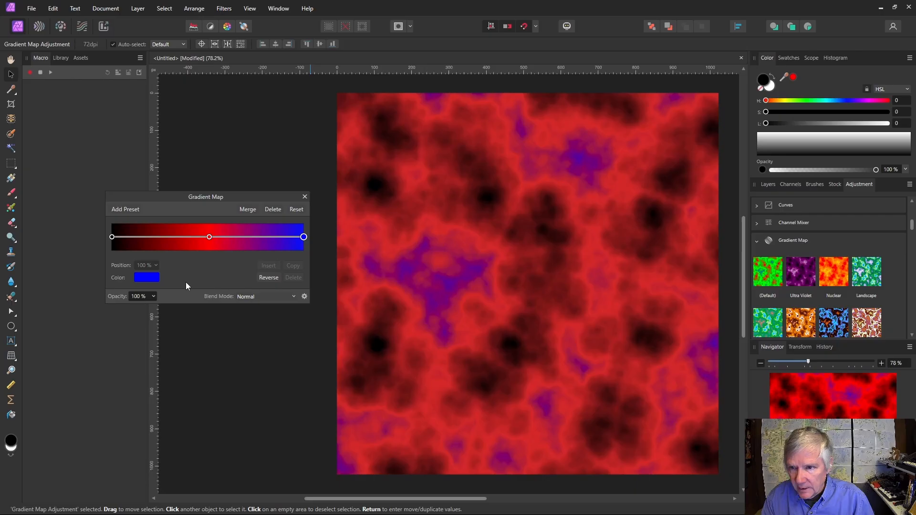
pyautogui.click(152, 280)
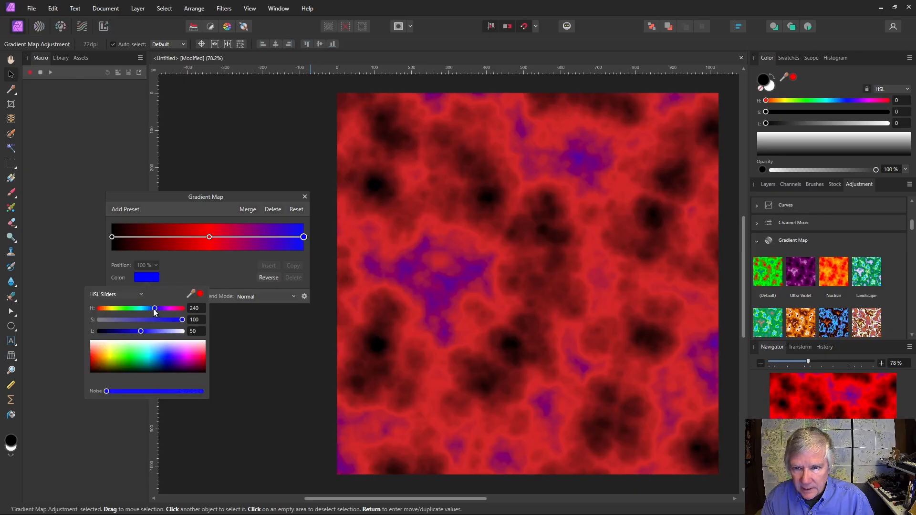
pyautogui.moveTo(154, 310); pyautogui.dragTo(114, 309)
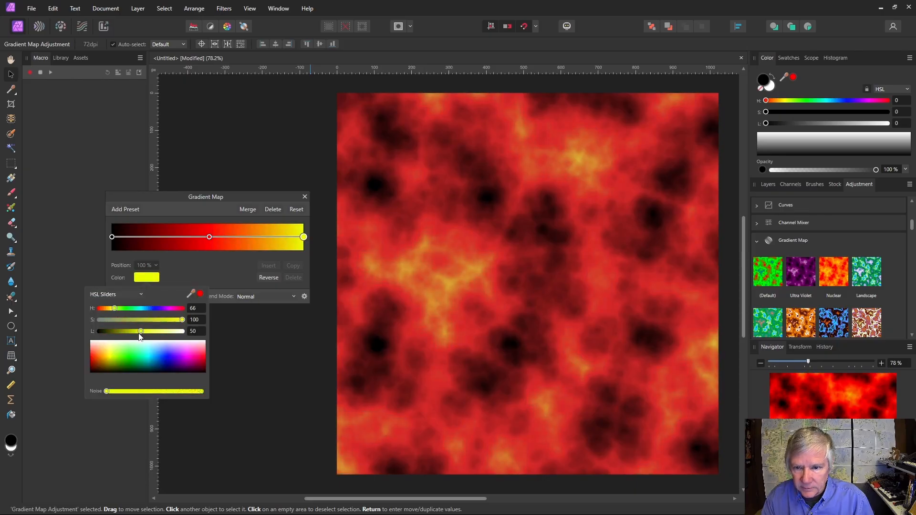
# Step: Add a yellow-orange stop at 81% on the gradient and raise the 100% stop's lightness to 74
pyautogui.click(268, 237)
pyautogui.moveTo(267, 237)
pyautogui.mouseDown()
pyautogui.moveTo(241, 237)
pyautogui.moveTo(268, 238)
pyautogui.mouseUp()
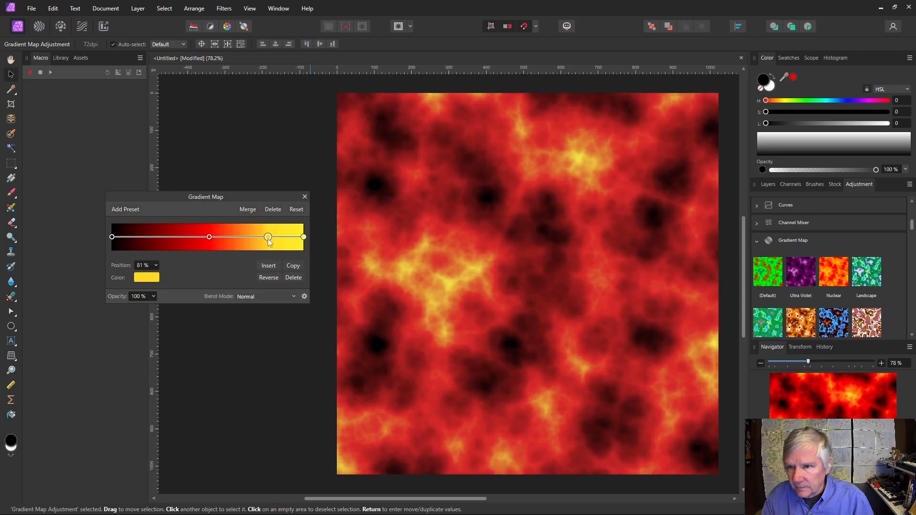
pyautogui.click(141, 279)
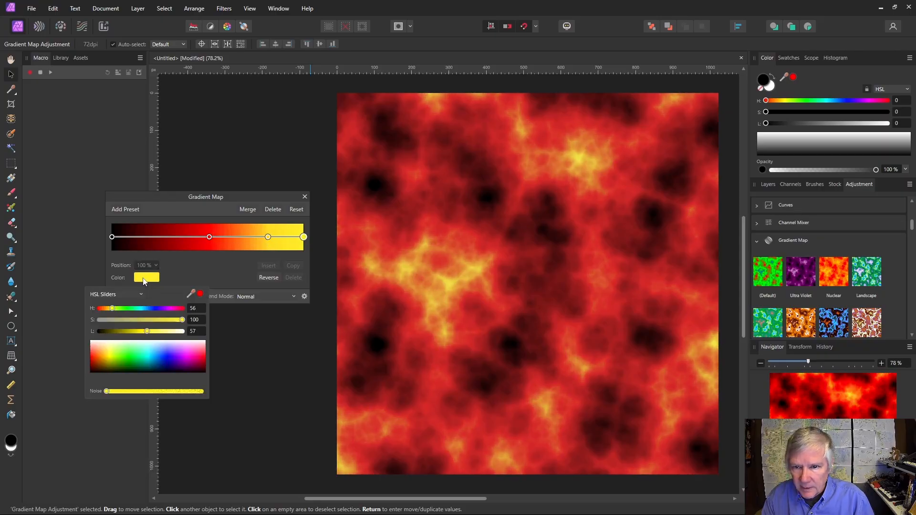
pyautogui.moveTo(153, 333); pyautogui.dragTo(161, 332)
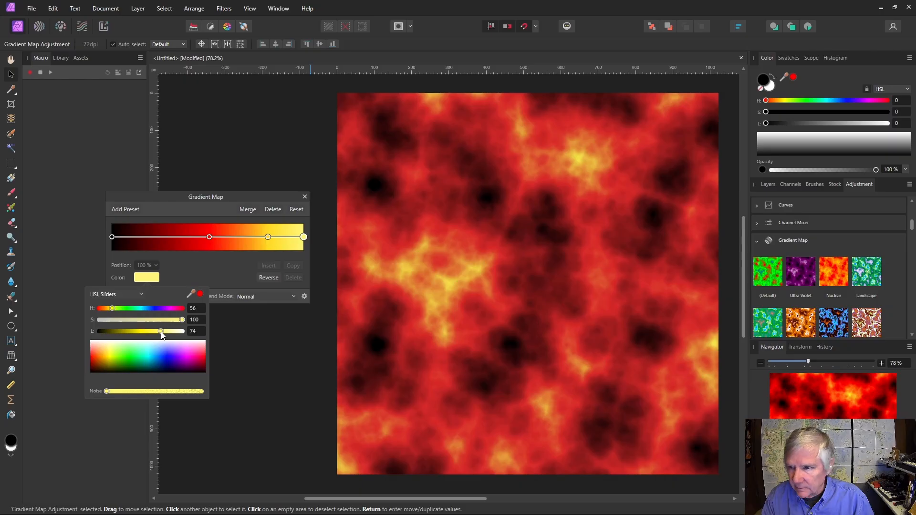
# Step: Lighten the gradient map's 100% stop to a paler yellow, and nest the Gradient Map adjustment inside the Pixel layer
pyautogui.moveTo(162, 332); pyautogui.dragTo(168, 331)
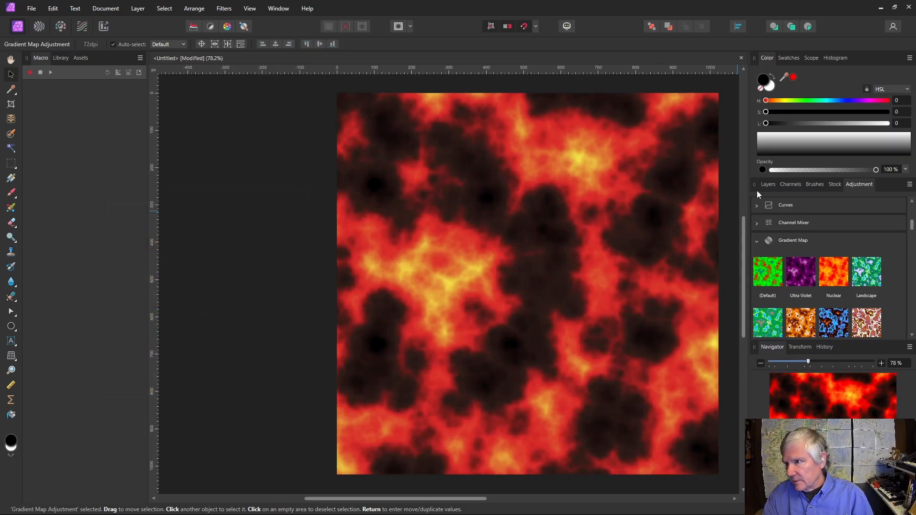
pyautogui.click(770, 185)
pyautogui.doubleClick(785, 234)
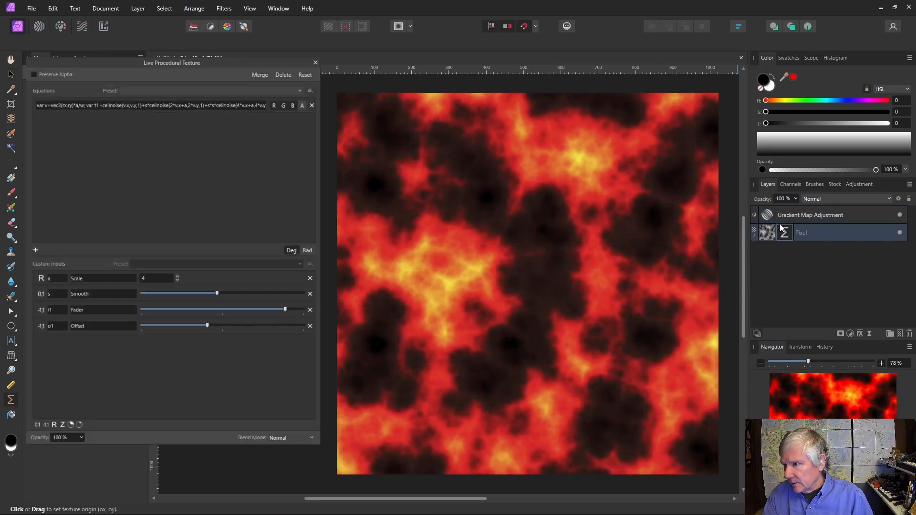
pyautogui.doubleClick(771, 215)
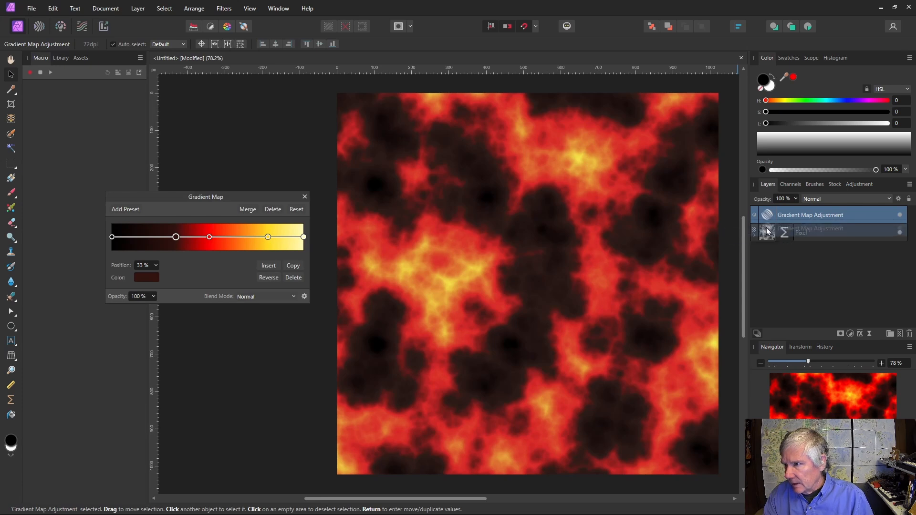
pyautogui.moveTo(767, 217); pyautogui.dragTo(769, 236)
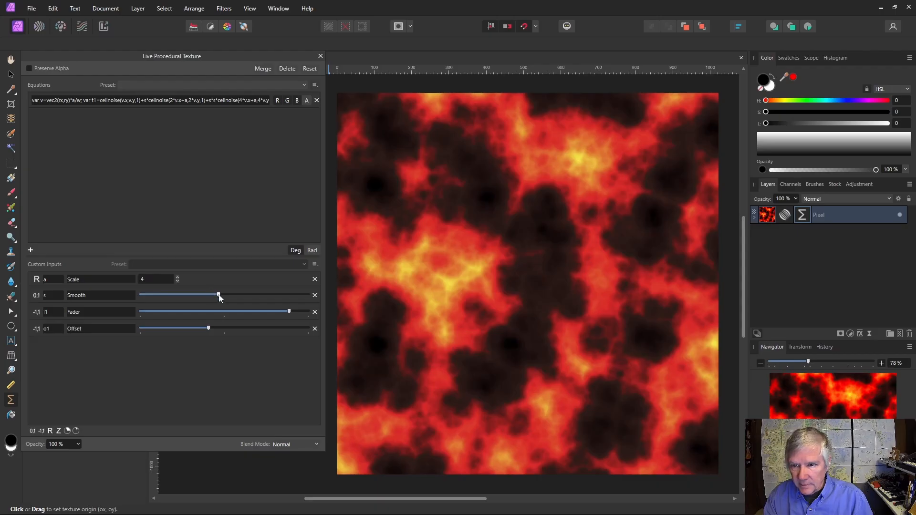
# Step: Try the procedural texture's Smooth and Fader at their extremes, settling Smooth just above halfway and Fader well above centre
pyautogui.moveTo(218, 294); pyautogui.dragTo(243, 313)
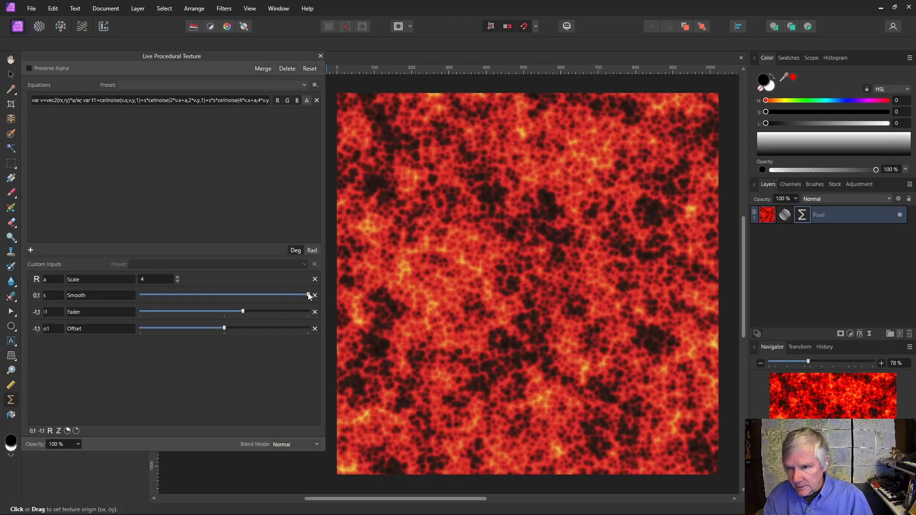
pyautogui.moveTo(308, 295); pyautogui.dragTo(119, 299)
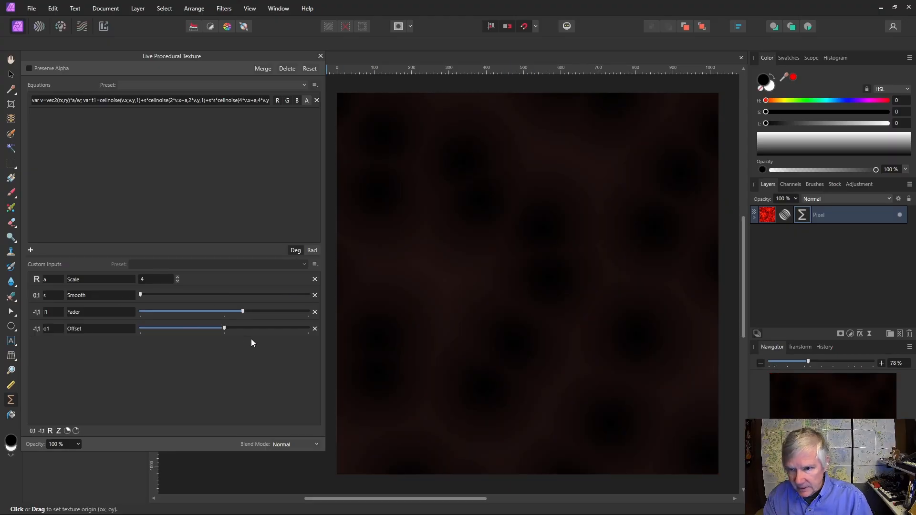
pyautogui.moveTo(247, 311); pyautogui.dragTo(399, 313)
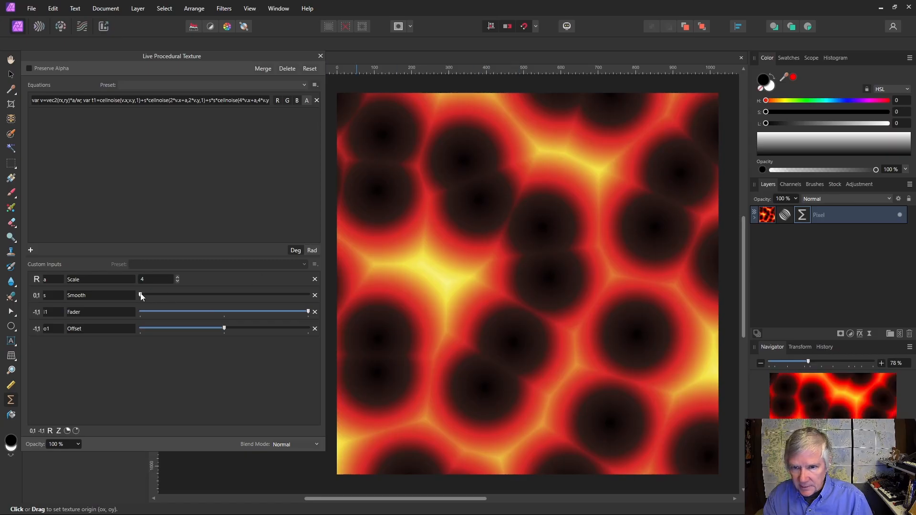
pyautogui.moveTo(141, 295); pyautogui.dragTo(230, 296)
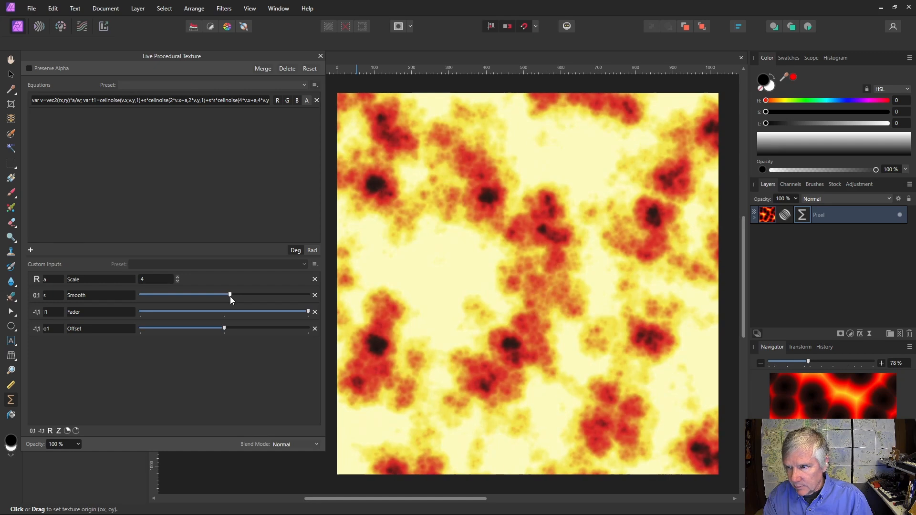
pyautogui.moveTo(308, 312); pyautogui.dragTo(282, 314)
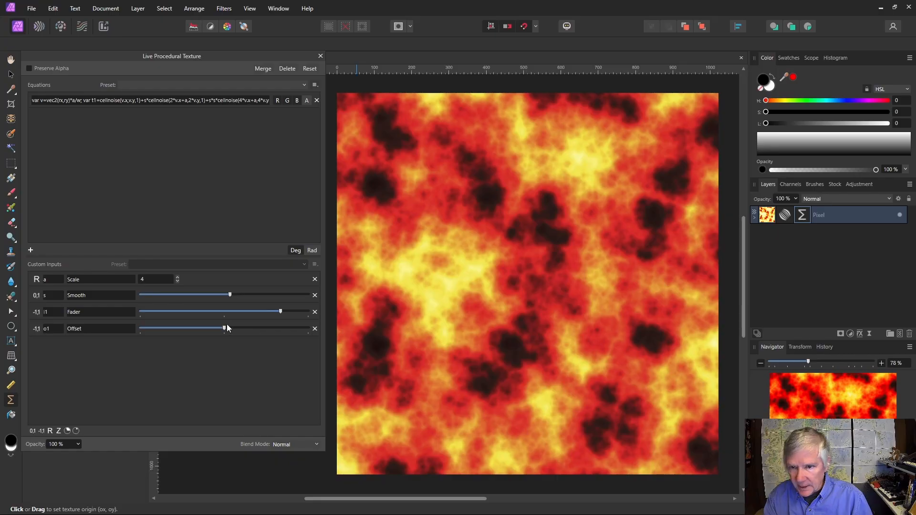
# Step: Recolour the nested gradient map with the Red Dragon preset and close its settings
pyautogui.doubleClick(785, 215)
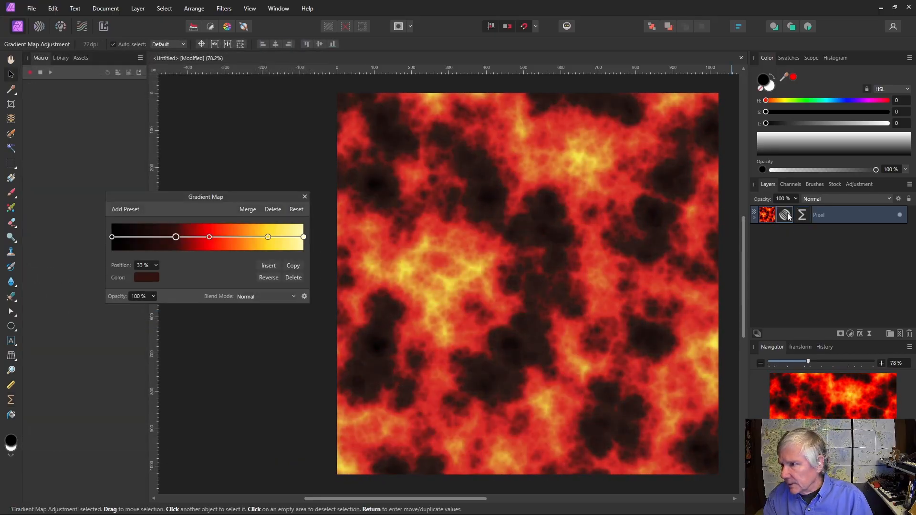
pyautogui.click(858, 184)
pyautogui.scroll(-3, 854, 263)
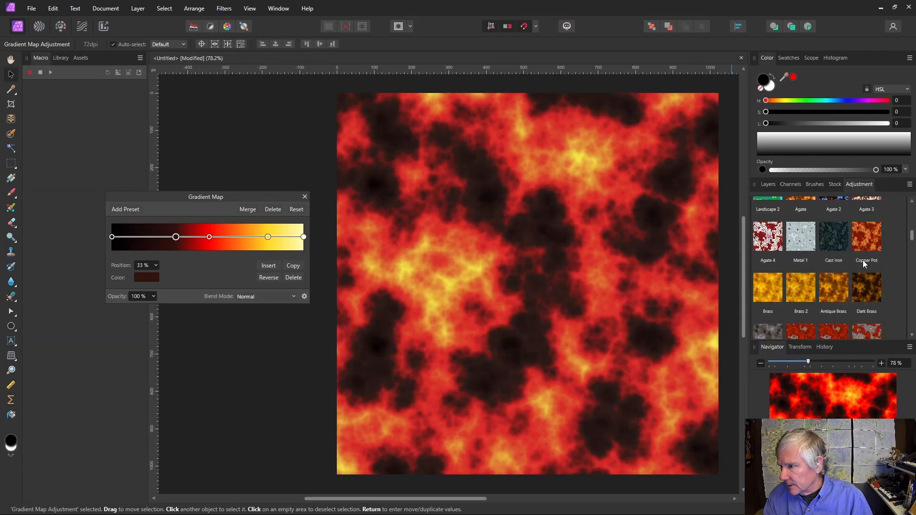
pyautogui.scroll(-5, 863, 259)
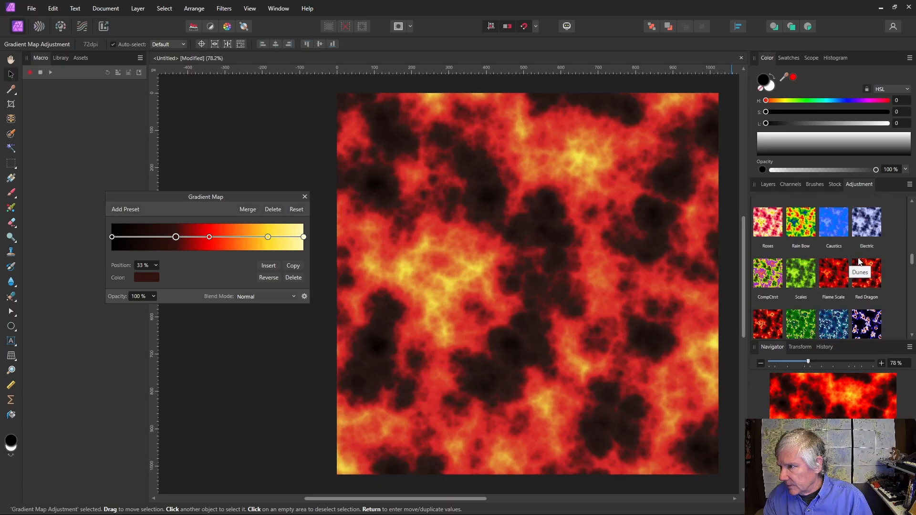
pyautogui.click(860, 272)
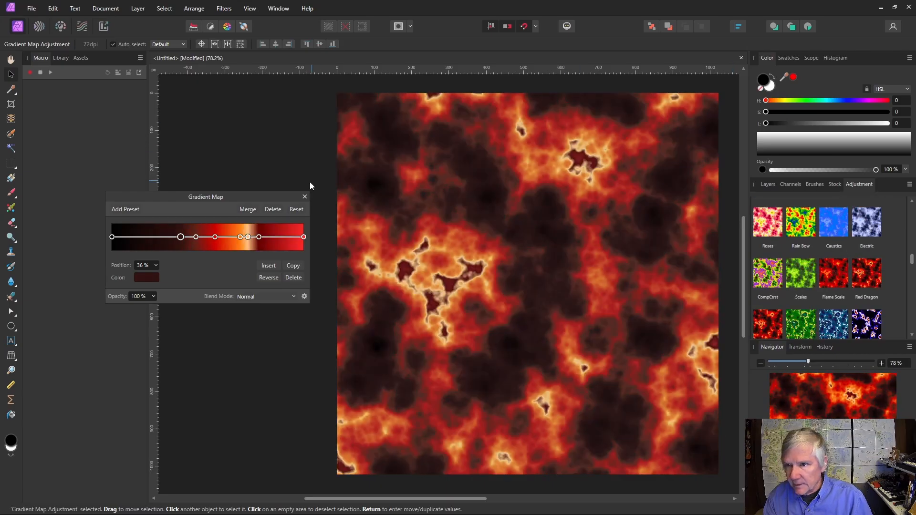
pyautogui.click(305, 197)
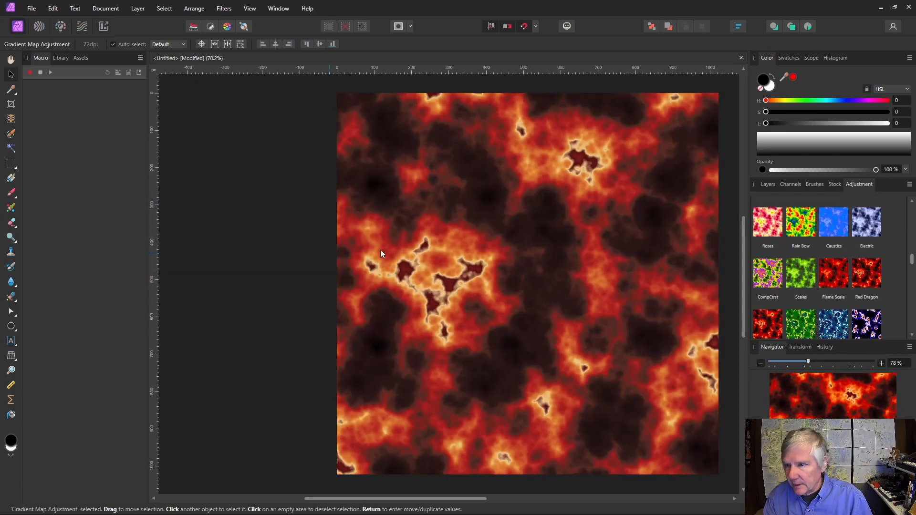
# Step: Minimise the image editor to view the full-screen fire texture behind it
pyautogui.click(879, 10)
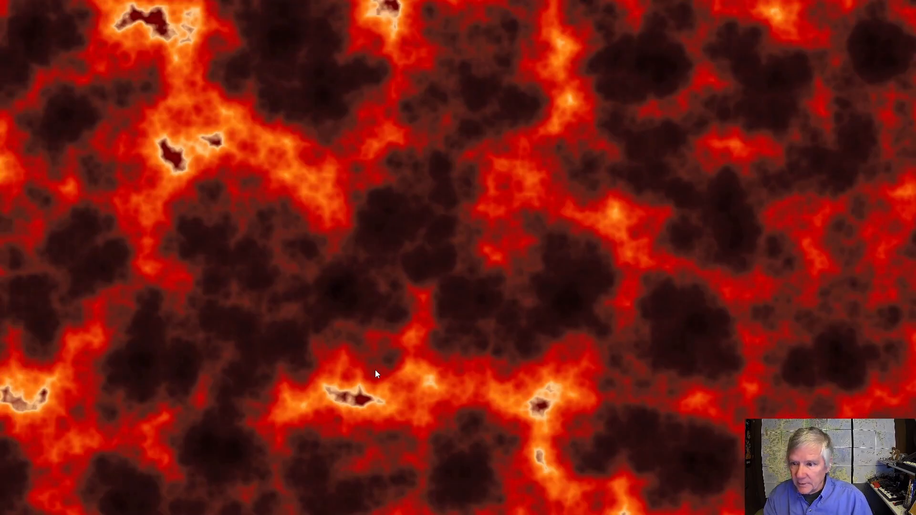